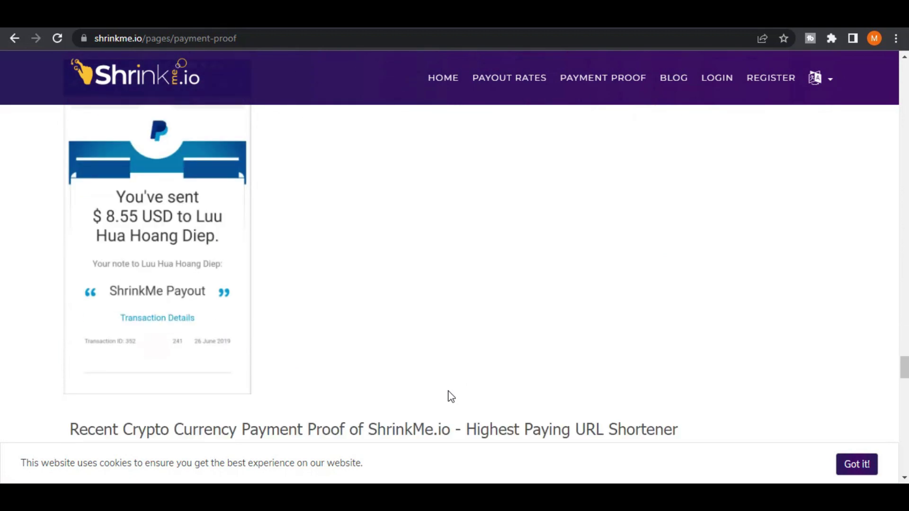
Step: Review ShrinkMe.io's payment proofs, then the homepage's feature list, usage statistics, payment methods and three starting steps
{"action": "scroll", "coordinate": [451, 397], "scroll_direction": "down", "scroll_amount": 12}
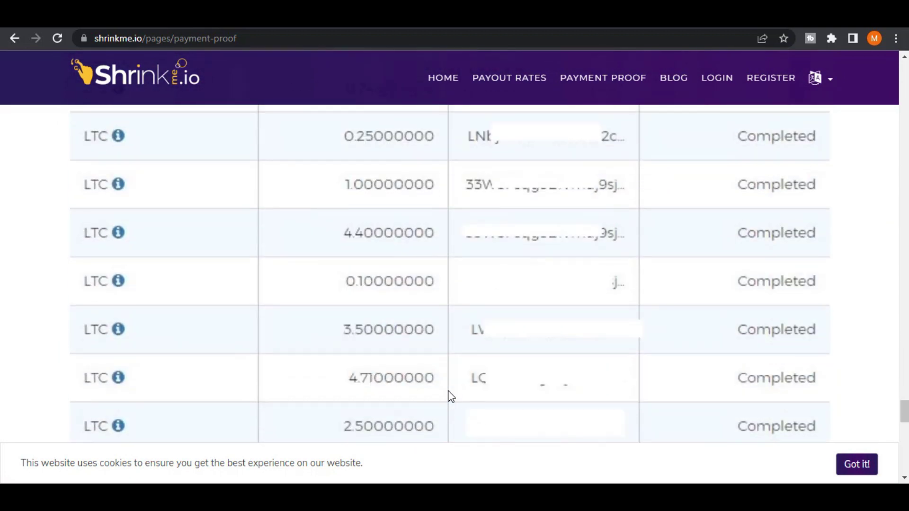
{"action": "scroll", "coordinate": [448, 391], "scroll_direction": "down", "scroll_amount": 10}
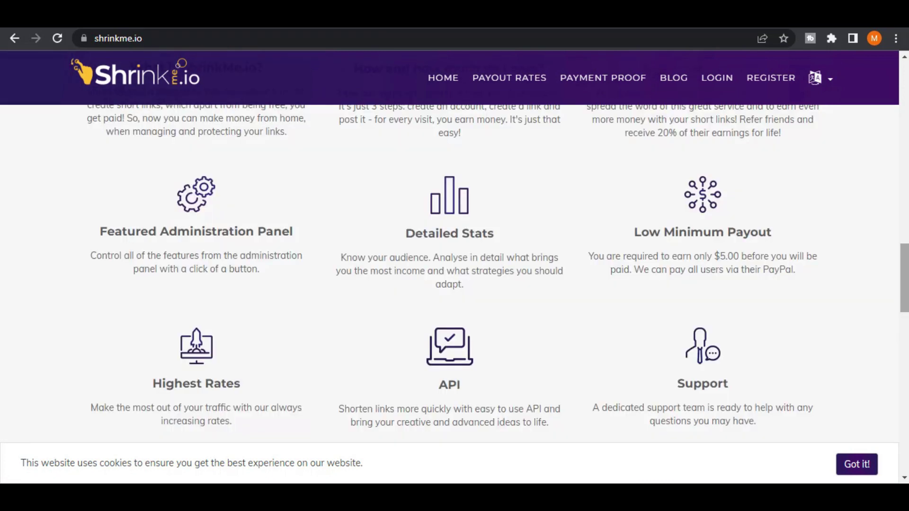
{"action": "scroll", "coordinate": [906, 267], "scroll_direction": "down", "scroll_amount": 7}
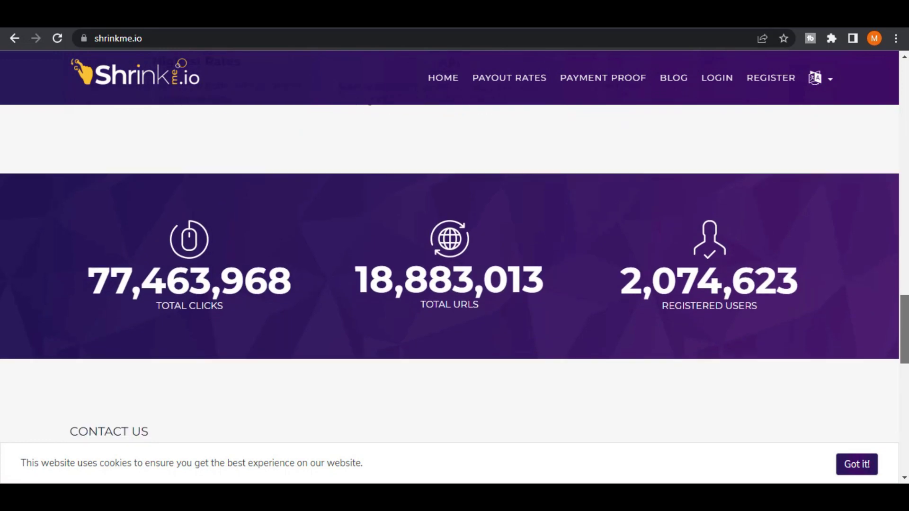
{"action": "scroll", "coordinate": [450, 284], "scroll_direction": "down", "scroll_amount": 14}
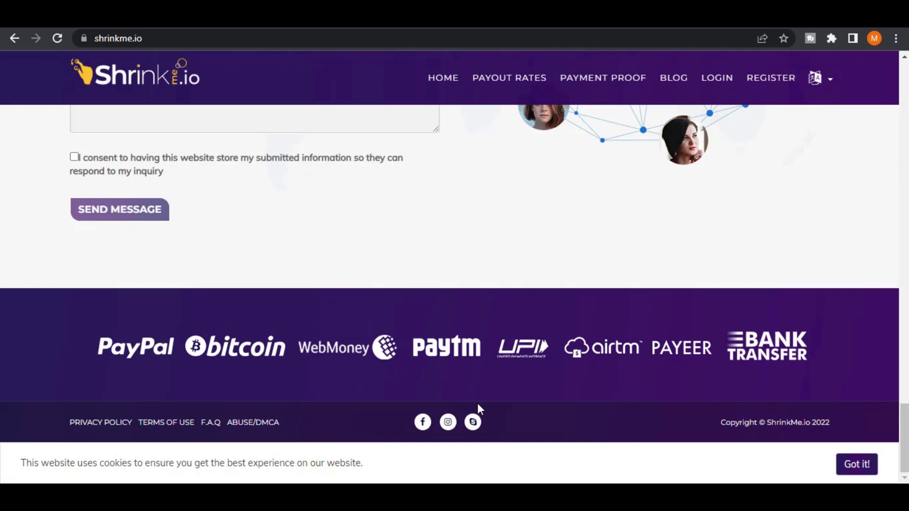
{"action": "scroll", "coordinate": [478, 407], "scroll_direction": "up", "scroll_amount": 15}
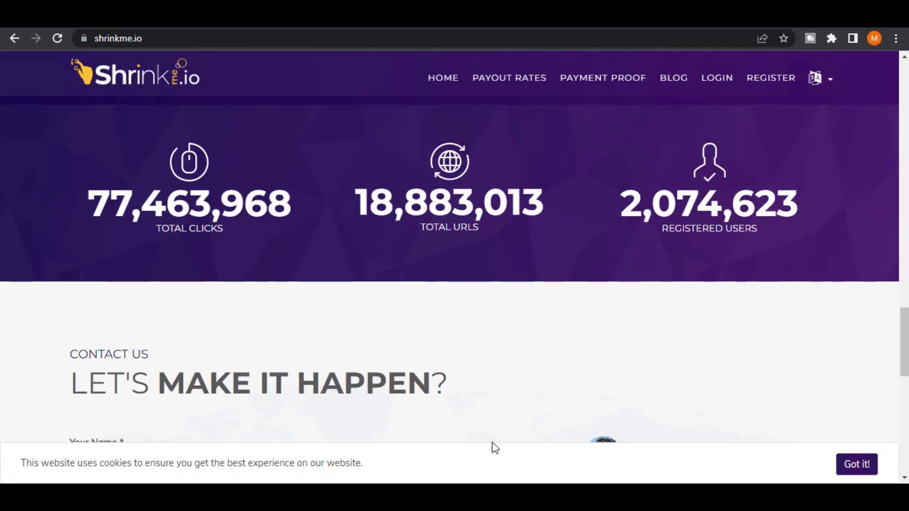
{"action": "scroll", "coordinate": [501, 461], "scroll_direction": "up", "scroll_amount": 10}
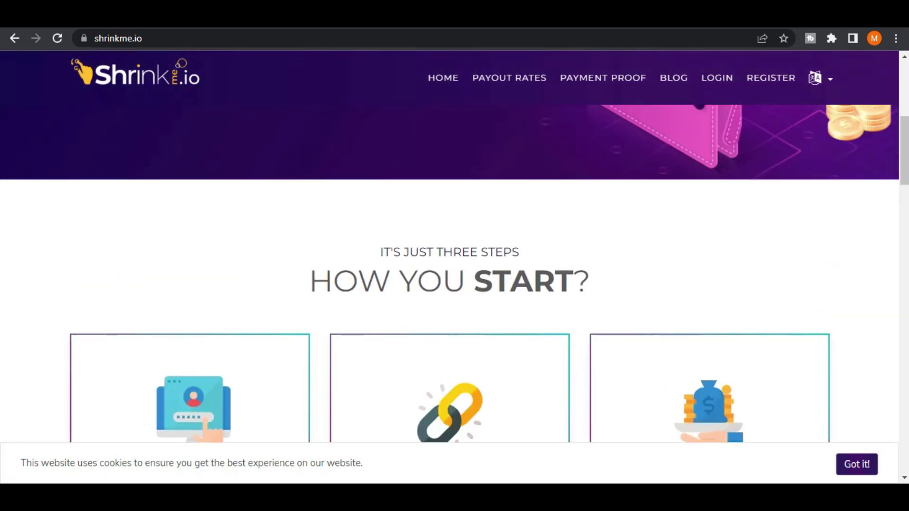
{"action": "scroll", "coordinate": [403, 307], "scroll_direction": "down", "scroll_amount": 4}
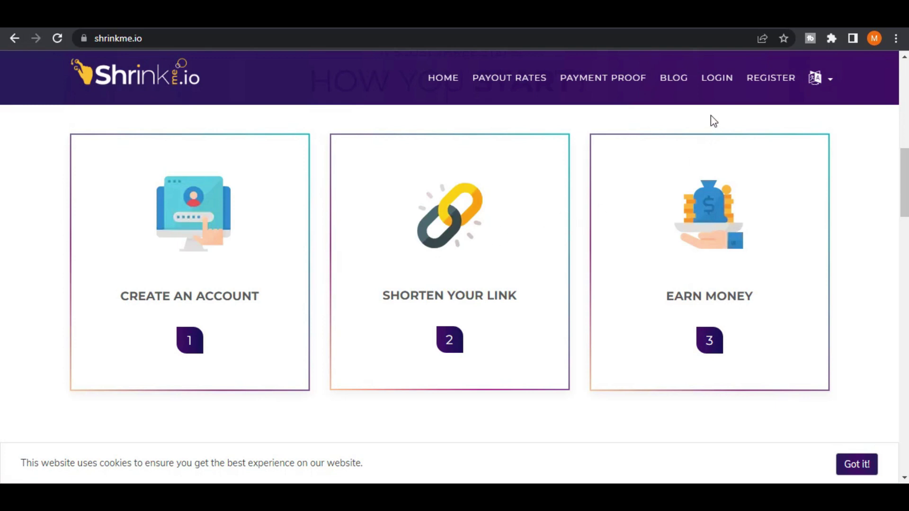
Step: Open the new membership registration form and review its username, email, password and terms agreement fields
{"action": "left_click", "coordinate": [785, 85]}
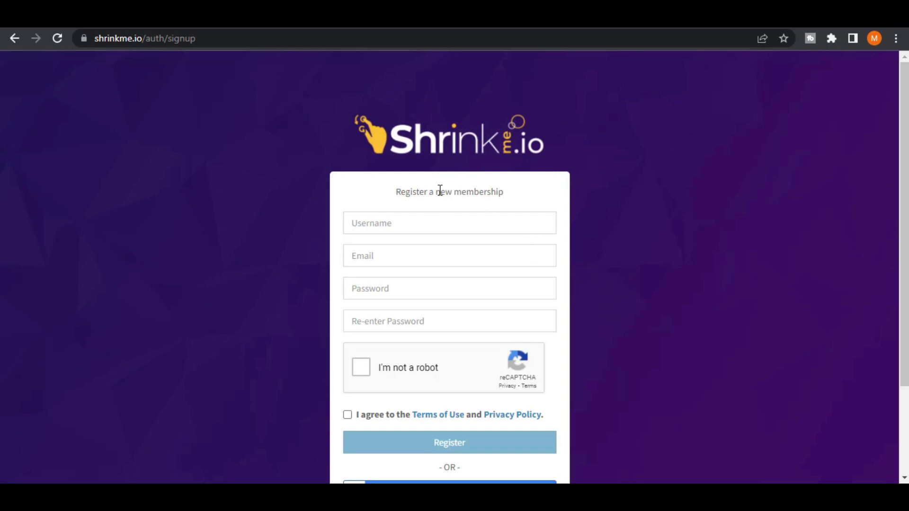
{"action": "left_click", "coordinate": [393, 228]}
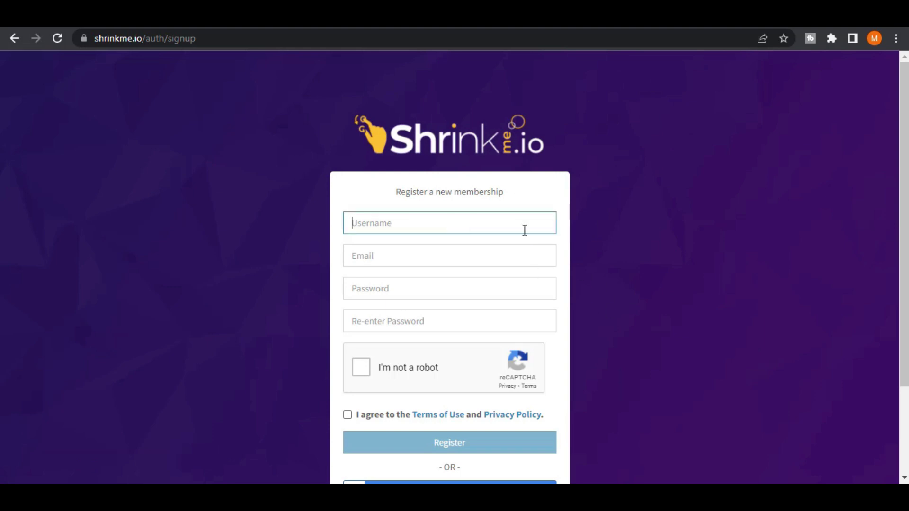
{"action": "left_click", "coordinate": [393, 259]}
{"action": "left_click", "coordinate": [398, 292]}
{"action": "left_click", "coordinate": [329, 320]}
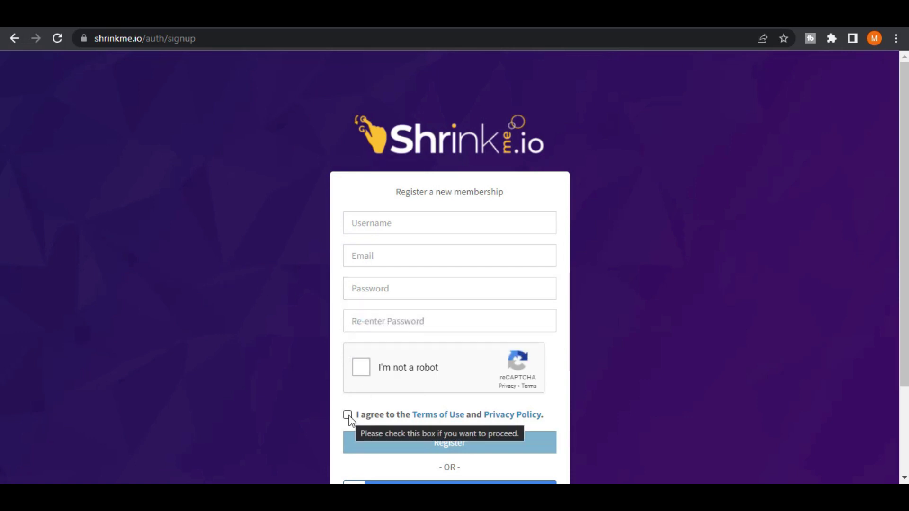
{"action": "scroll", "coordinate": [362, 385], "scroll_direction": "down", "scroll_amount": 2}
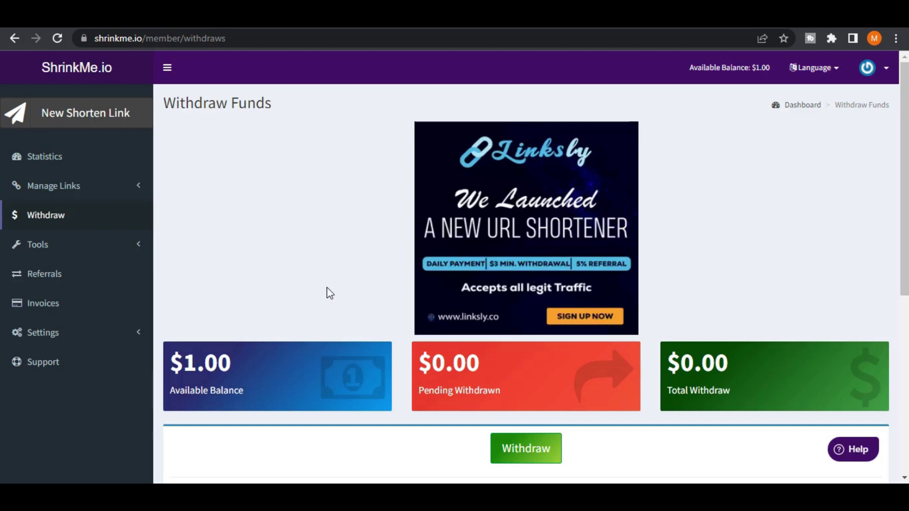
Step: Read the withdrawal conditions on the Withdraw Funds page, covering the minimum amount and the payment time after a request
{"action": "scroll", "coordinate": [330, 293], "scroll_direction": "down", "scroll_amount": 4}
{"action": "left_click_drag", "start_coordinate": [170, 303], "coordinate": [398, 314]}
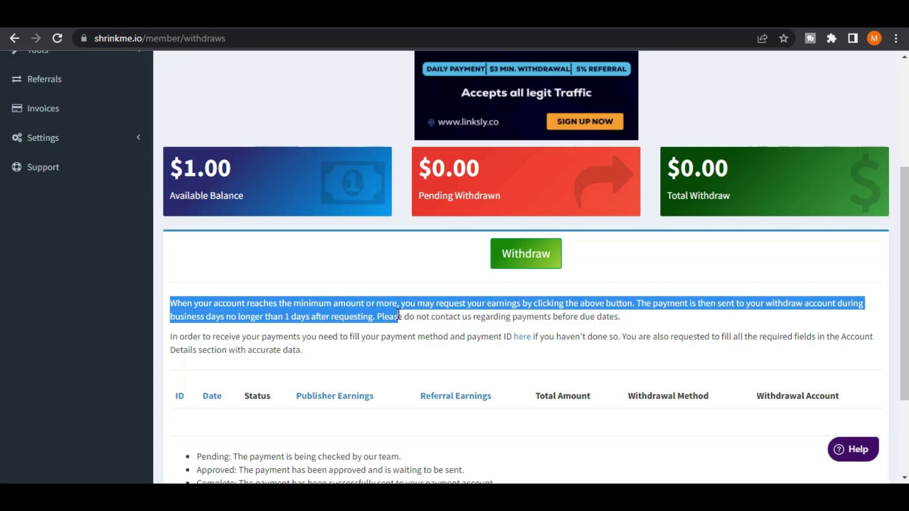
{"action": "left_click", "coordinate": [236, 314]}
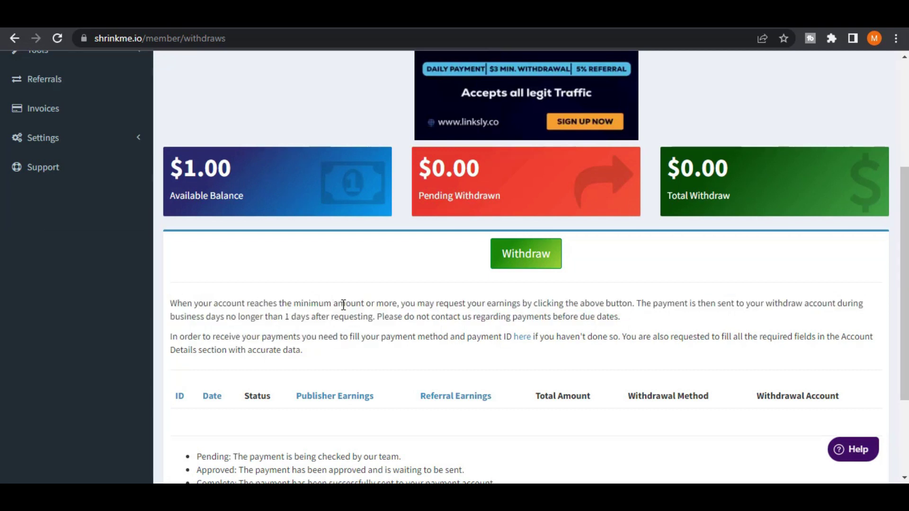
{"action": "left_click_drag", "start_coordinate": [347, 305], "coordinate": [368, 303]}
{"action": "left_click_drag", "start_coordinate": [273, 315], "coordinate": [370, 316]}
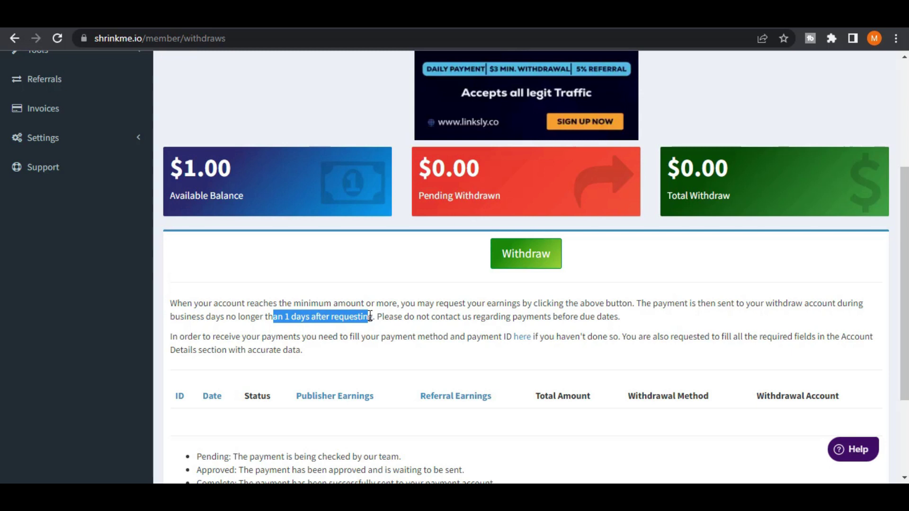
{"action": "left_click", "coordinate": [319, 307]}
{"action": "left_click_drag", "start_coordinate": [279, 319], "coordinate": [350, 316]}
{"action": "scroll", "coordinate": [351, 267], "scroll_direction": "up", "scroll_amount": 7}
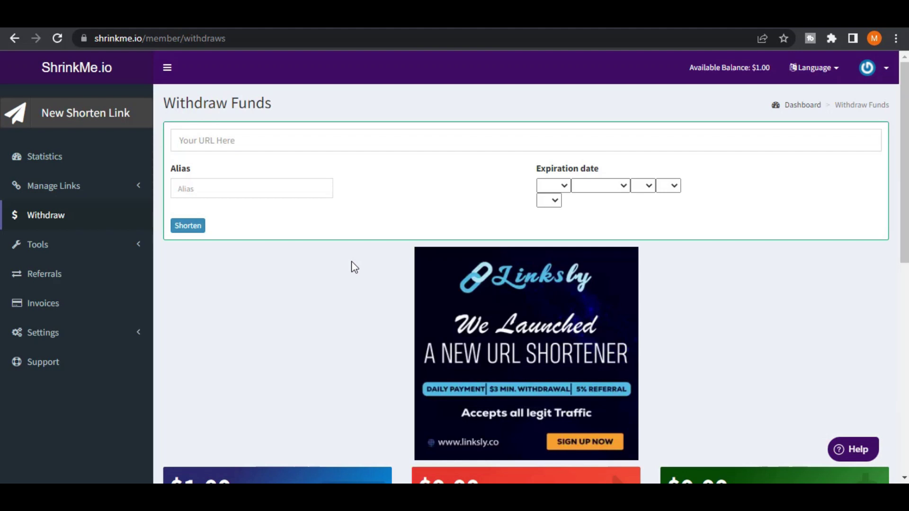
{"action": "key", "text": "alt+Left"}
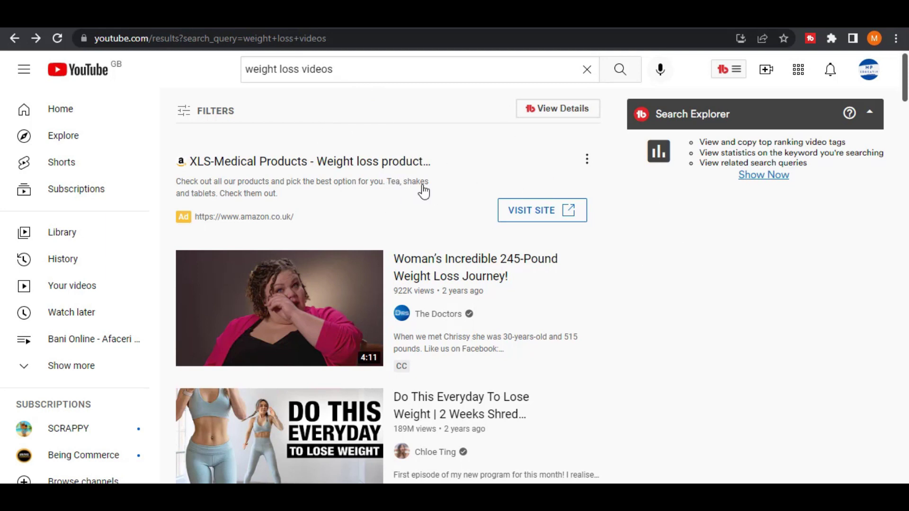
{"action": "key", "text": "alt+Right"}
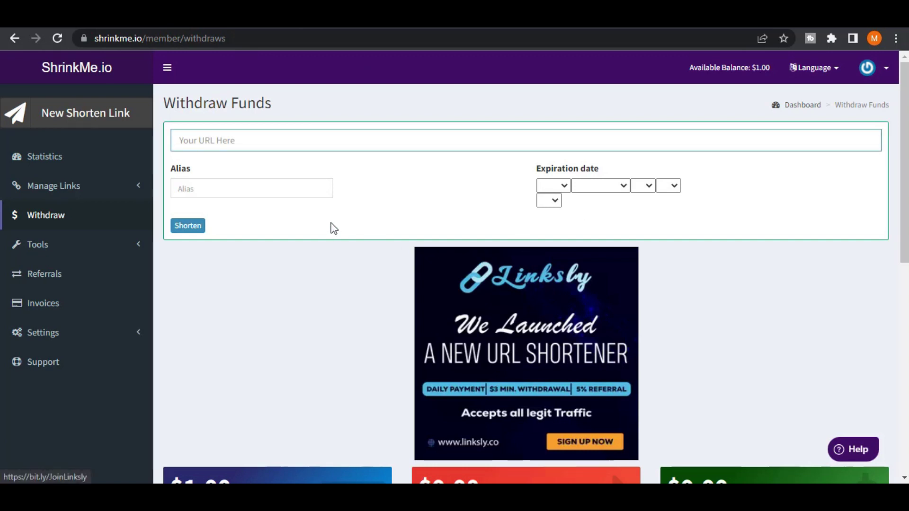
{"action": "type", "text": "https://www.youtube.com/watch?v=340FqA4bsds"}
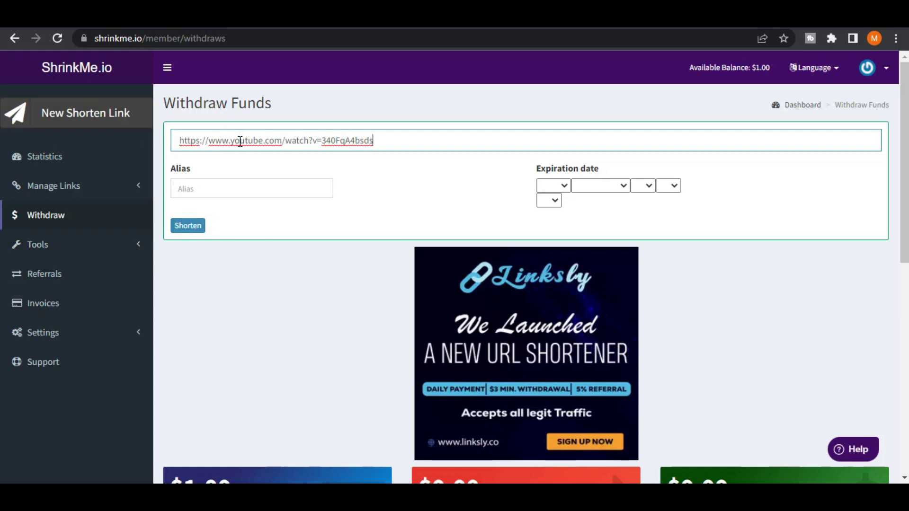
{"action": "left_click_drag", "start_coordinate": [221, 140], "coordinate": [326, 140]}
{"action": "left_click", "coordinate": [409, 145]}
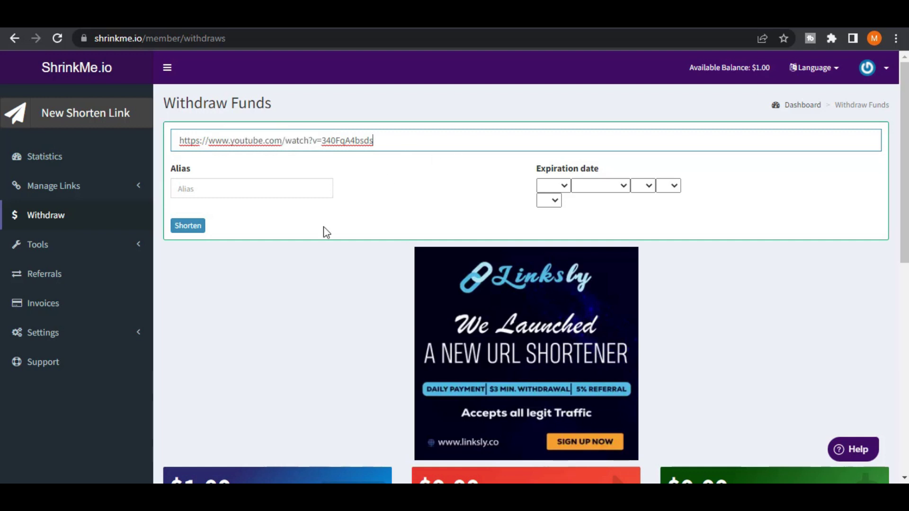
{"action": "left_click", "coordinate": [297, 317]}
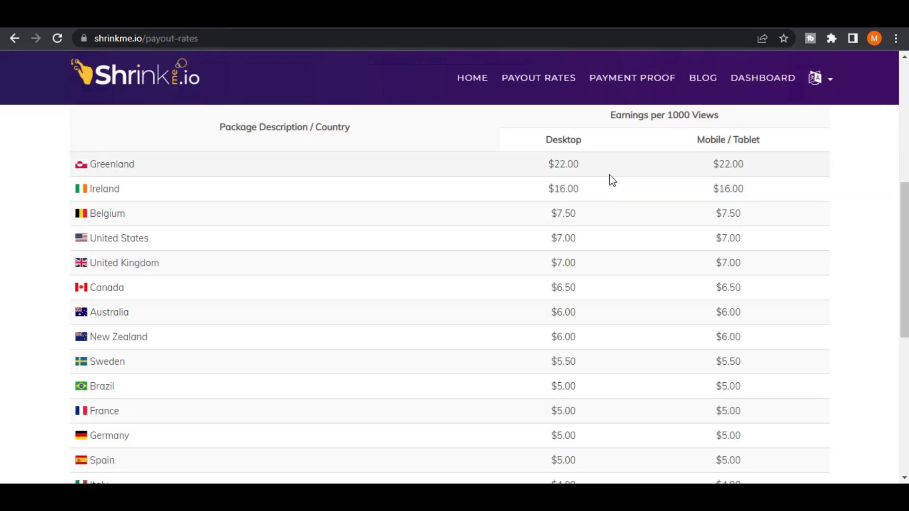
Step: Examine the payout rates table, comparing desktop and mobile earnings per 1000 views across countries such as Greenland, Belgium and the United Kingdom
{"action": "left_click_drag", "start_coordinate": [656, 115], "coordinate": [752, 119]}
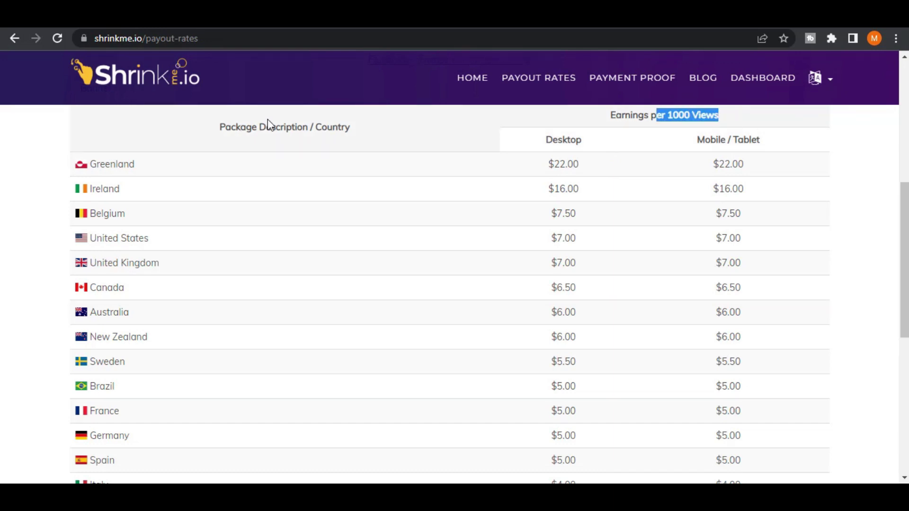
{"action": "left_click", "coordinate": [90, 162]}
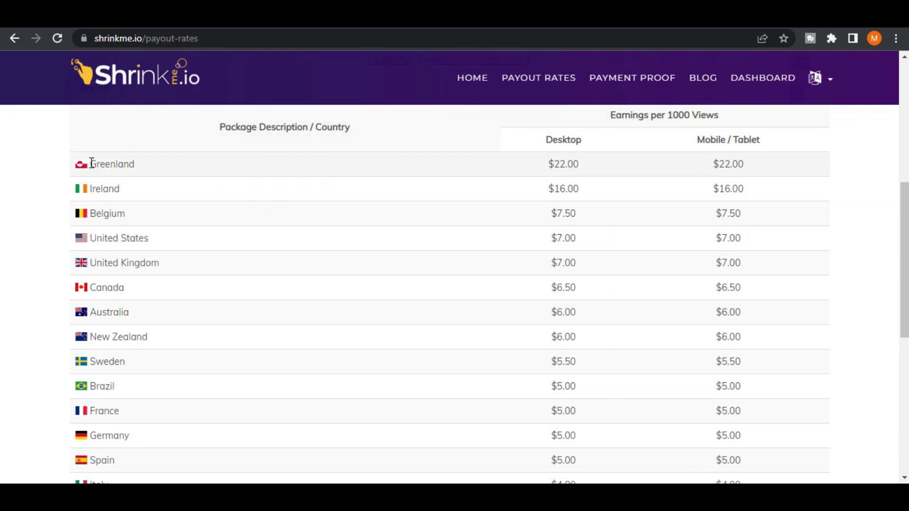
{"action": "left_click_drag", "start_coordinate": [90, 172], "coordinate": [155, 172]}
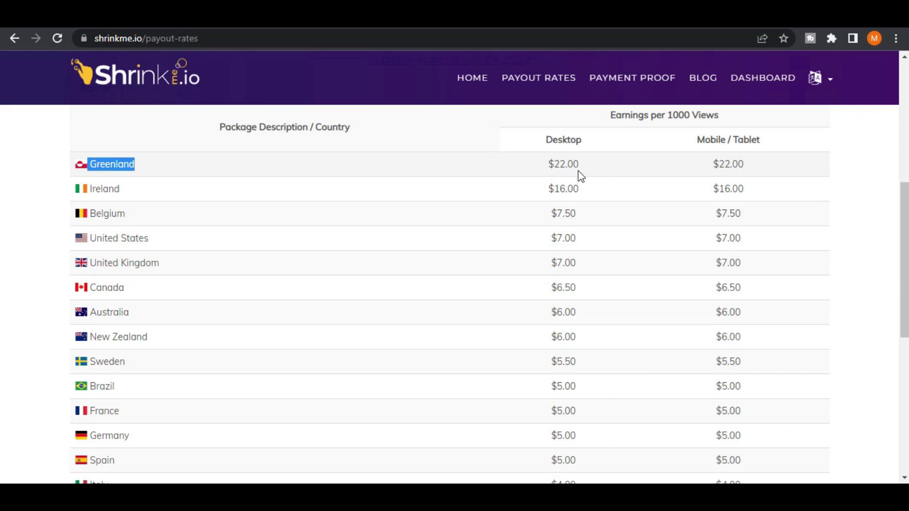
{"action": "left_click", "coordinate": [562, 164]}
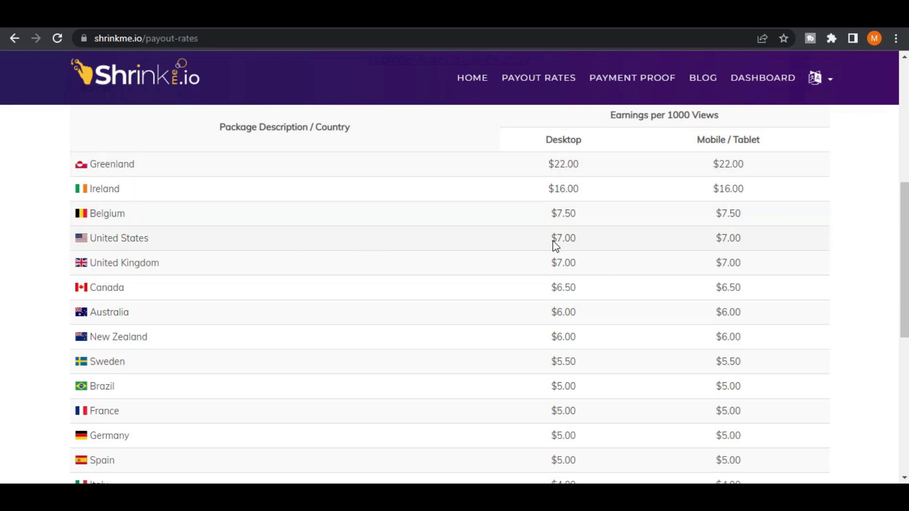
{"action": "left_click_drag", "start_coordinate": [562, 211], "coordinate": [582, 216]}
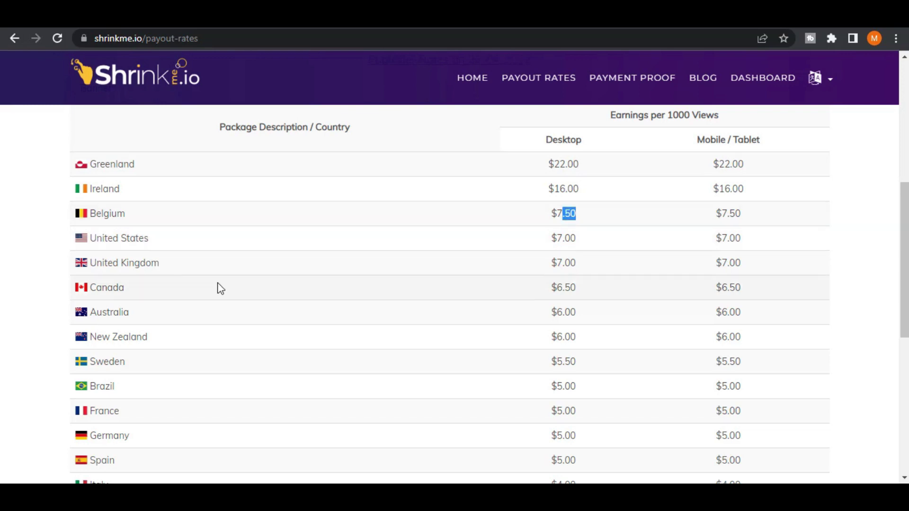
{"action": "left_click", "coordinate": [159, 266]}
{"action": "scroll", "coordinate": [213, 393], "scroll_direction": "down", "scroll_amount": 5}
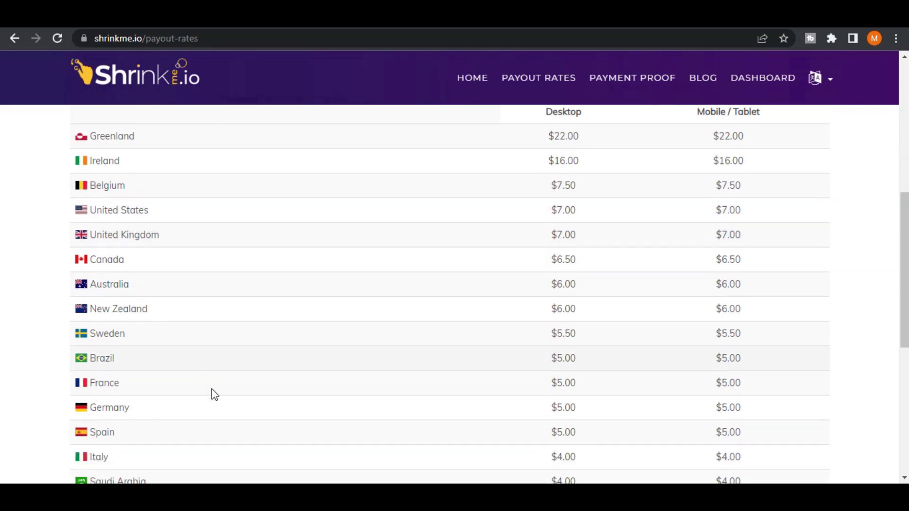
{"action": "left_click_drag", "start_coordinate": [575, 168], "coordinate": [552, 170]}
{"action": "left_click", "coordinate": [541, 255]}
{"action": "scroll", "coordinate": [541, 255], "scroll_direction": "up", "scroll_amount": 3}
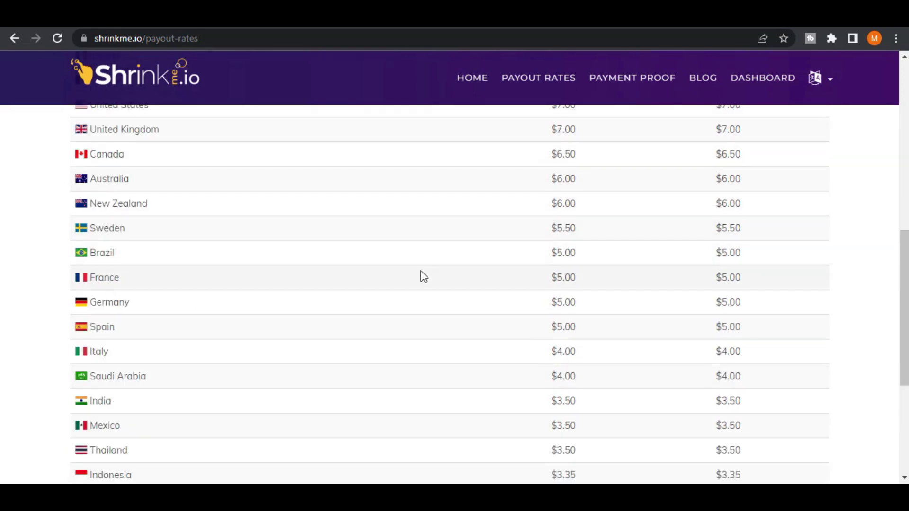
{"action": "scroll", "coordinate": [421, 276], "scroll_direction": "up", "scroll_amount": 3}
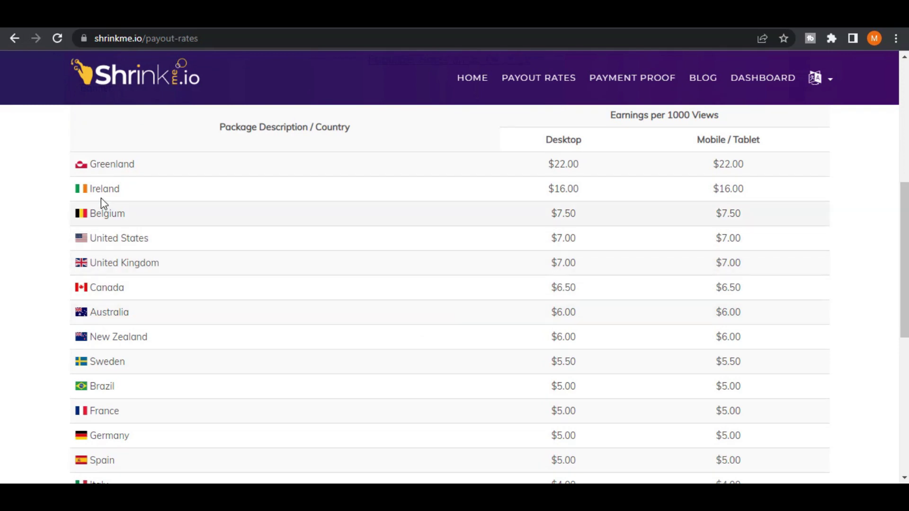
{"action": "left_click_drag", "start_coordinate": [110, 166], "coordinate": [135, 165]}
{"action": "left_click", "coordinate": [568, 176]}
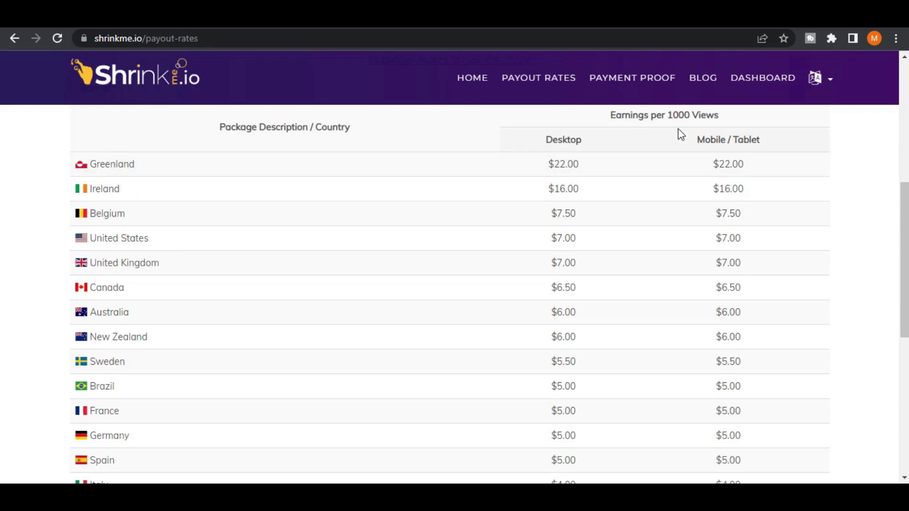
{"action": "triple_click", "coordinate": [614, 174]}
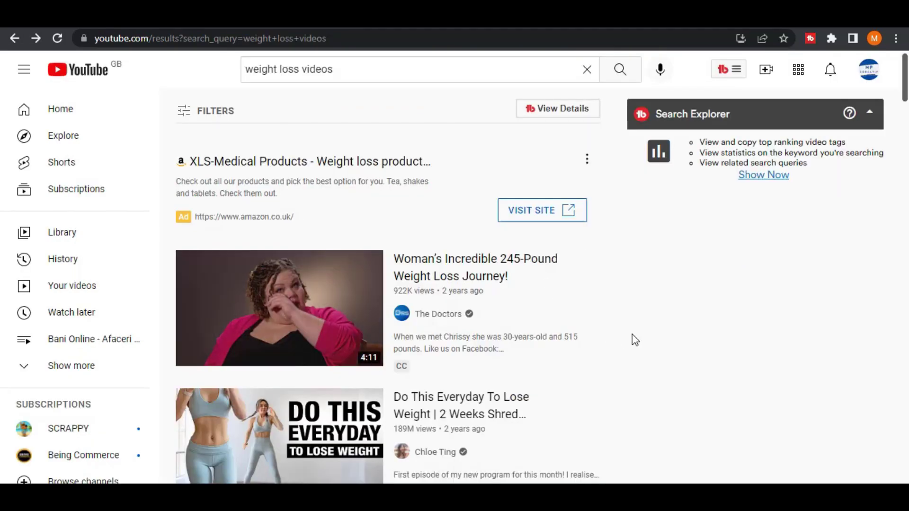
Step: Look over the YouTube results for "weight loss videos" and select the whole search query
{"action": "scroll", "coordinate": [613, 345], "scroll_direction": "down", "scroll_amount": 1}
{"action": "scroll", "coordinate": [610, 340], "scroll_direction": "down", "scroll_amount": 1}
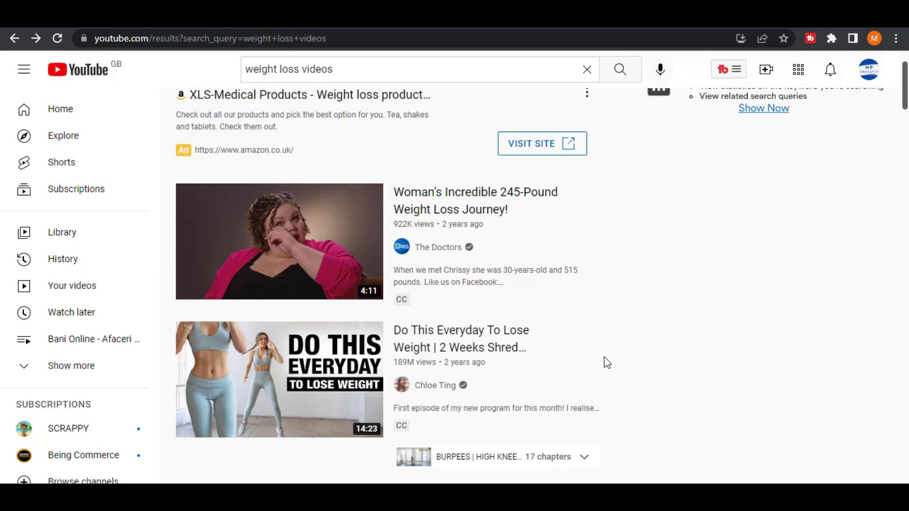
{"action": "scroll", "coordinate": [687, 391], "scroll_direction": "up", "scroll_amount": 1}
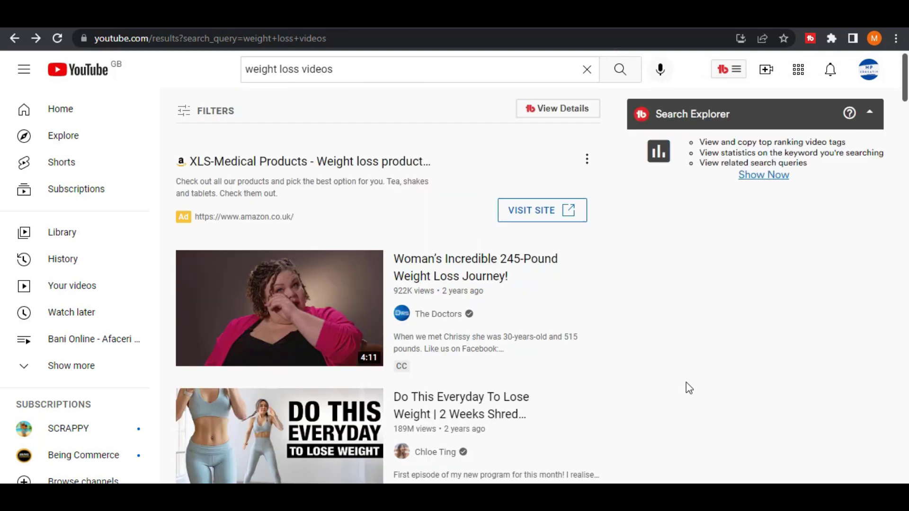
{"action": "scroll", "coordinate": [606, 348], "scroll_direction": "down", "scroll_amount": 3}
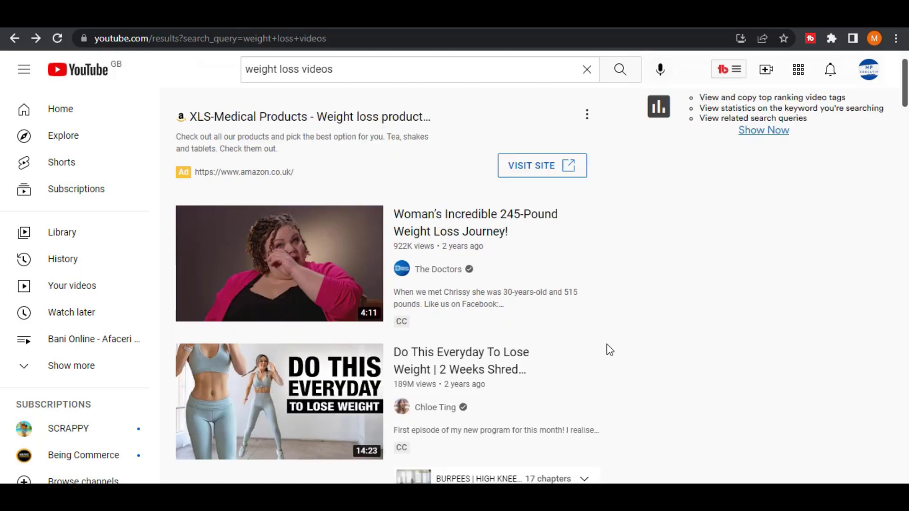
{"action": "scroll", "coordinate": [672, 378], "scroll_direction": "up", "scroll_amount": 3}
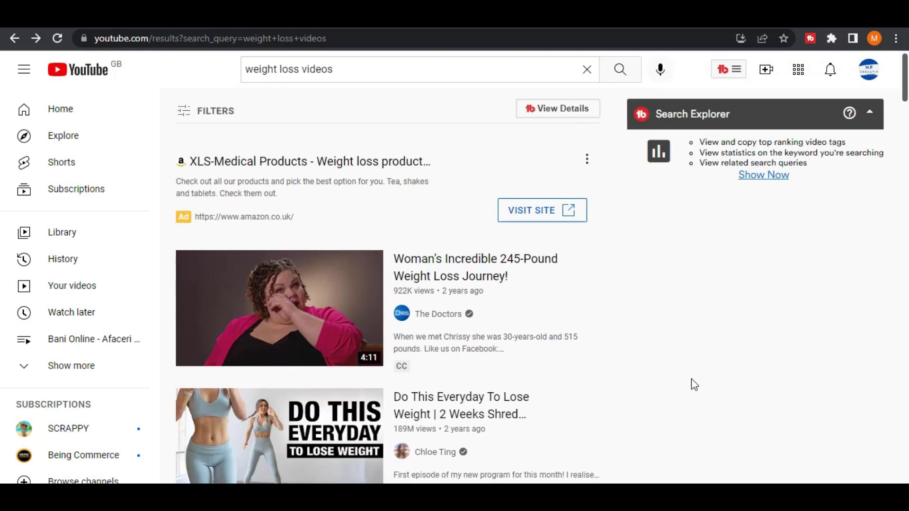
{"action": "mouse_move", "coordinate": [548, 373]}
{"action": "scroll", "coordinate": [391, 140], "scroll_direction": "down", "scroll_amount": 1}
{"action": "scroll", "coordinate": [432, 188], "scroll_direction": "up", "scroll_amount": 1}
{"action": "left_click", "coordinate": [290, 71]}
{"action": "triple_click", "coordinate": [291, 72]}
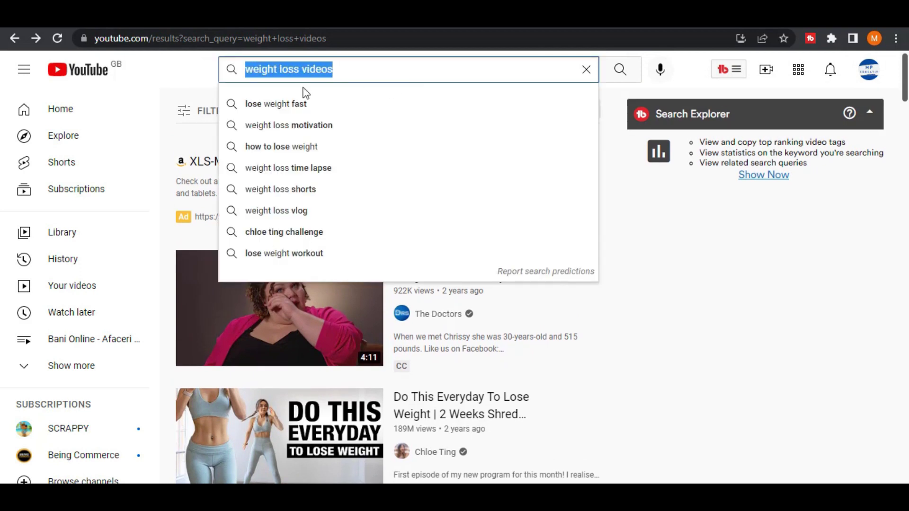
Step: Browse the YouTube results for weight loss videos, comparing their view counts and upload dates
{"action": "left_click", "coordinate": [204, 77]}
{"action": "scroll", "coordinate": [332, 178], "scroll_direction": "down", "scroll_amount": 3}
{"action": "scroll", "coordinate": [345, 192], "scroll_direction": "down", "scroll_amount": 9}
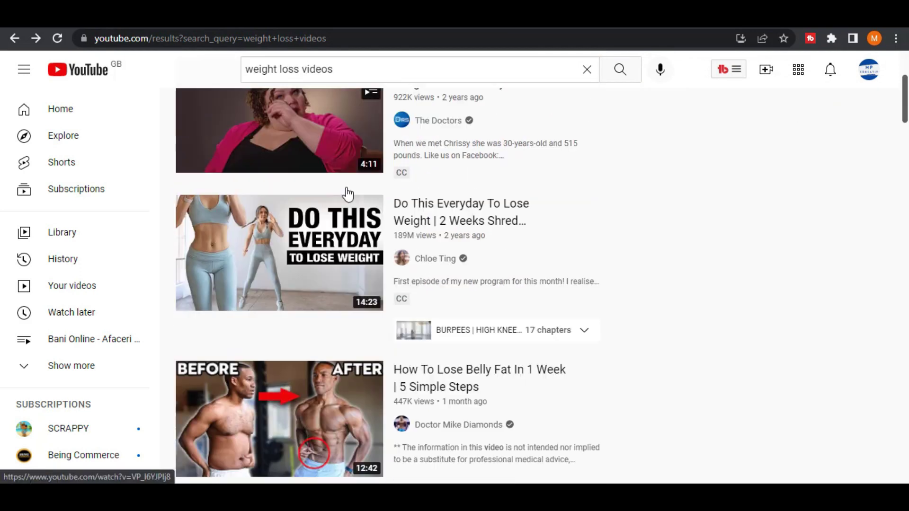
{"action": "scroll", "coordinate": [452, 229], "scroll_direction": "down", "scroll_amount": 8}
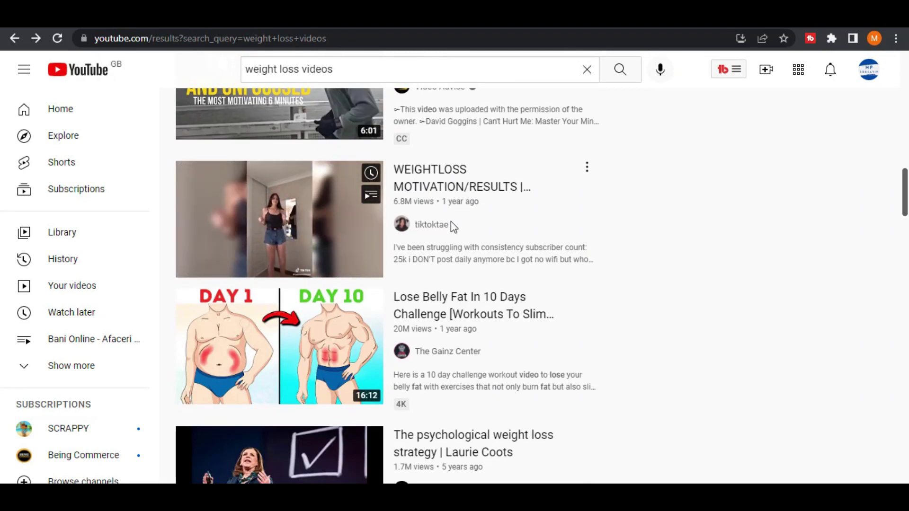
{"action": "scroll", "coordinate": [500, 264], "scroll_direction": "up", "scroll_amount": 10}
{"action": "scroll", "coordinate": [501, 272], "scroll_direction": "up", "scroll_amount": 1}
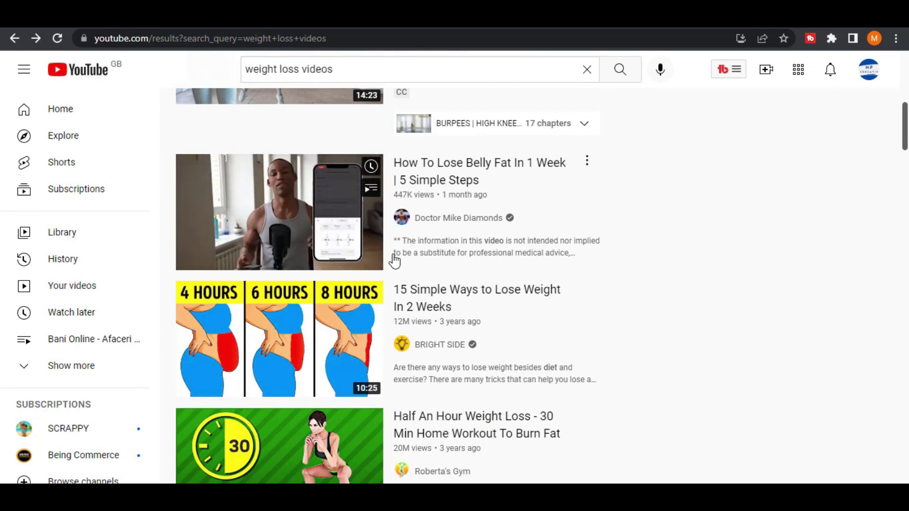
{"action": "scroll", "coordinate": [362, 265], "scroll_direction": "up", "scroll_amount": 6}
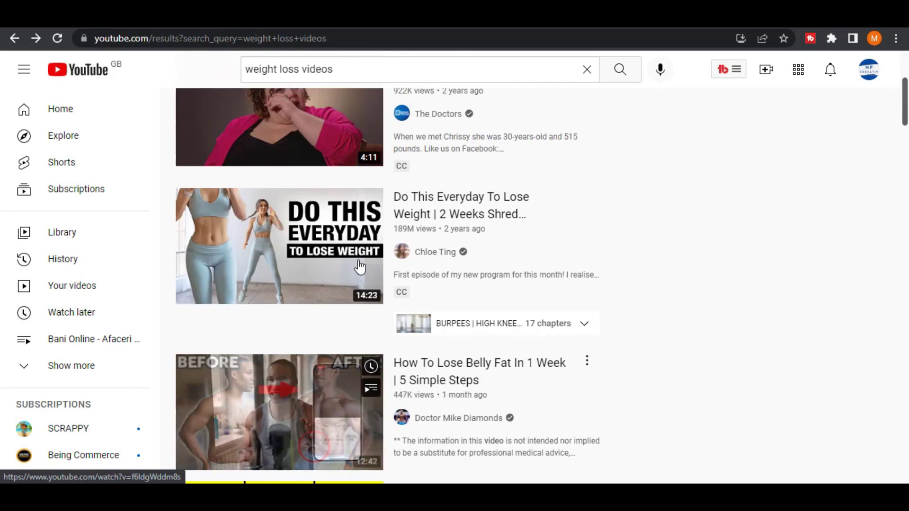
{"action": "scroll", "coordinate": [360, 269], "scroll_direction": "up", "scroll_amount": 1}
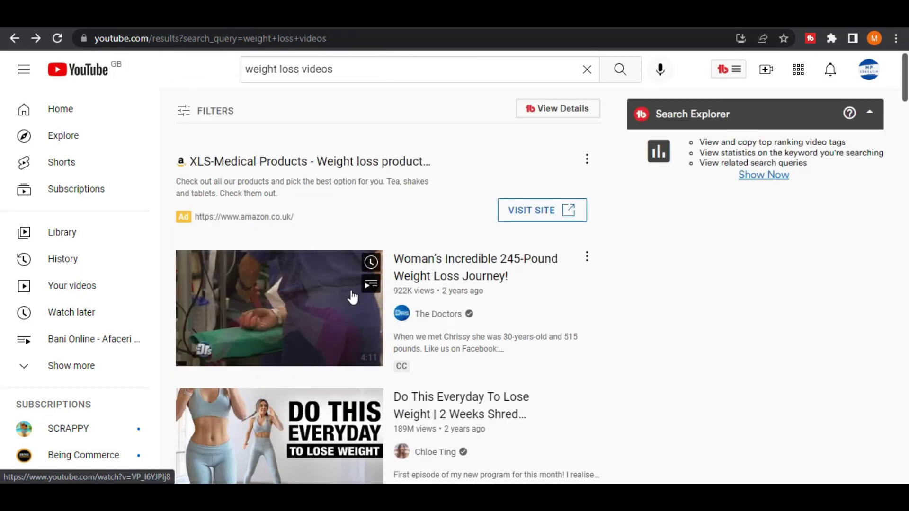
Step: Filter the search results to videos uploaded this week and look through them for a recent video with many views
{"action": "left_click", "coordinate": [187, 114]}
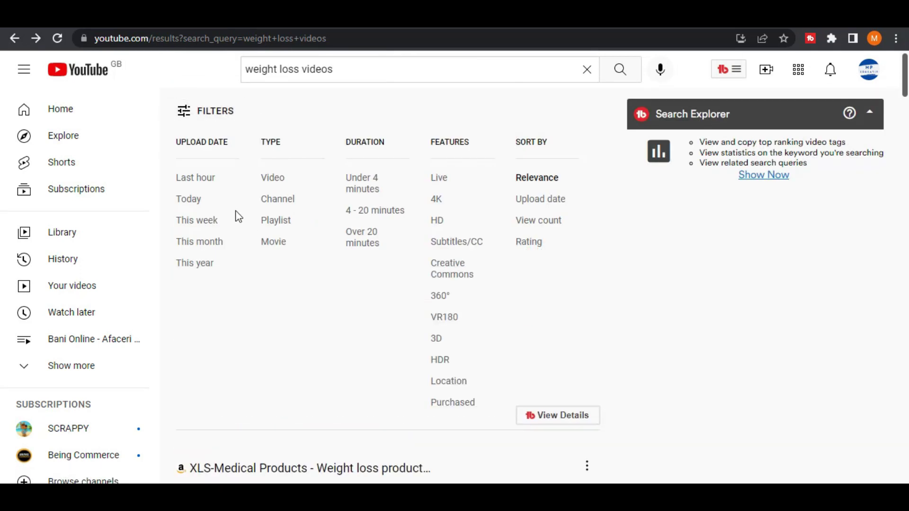
{"action": "left_click", "coordinate": [212, 221]}
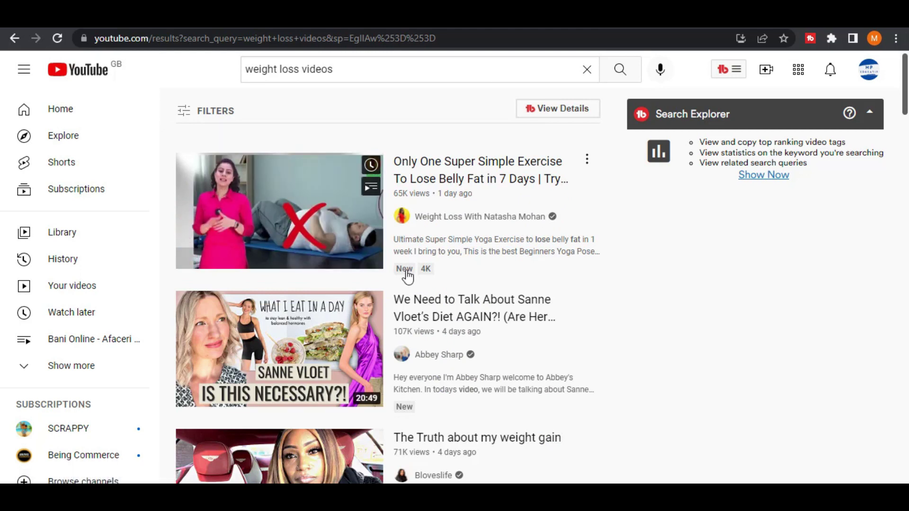
{"action": "scroll", "coordinate": [415, 258], "scroll_direction": "down", "scroll_amount": 10}
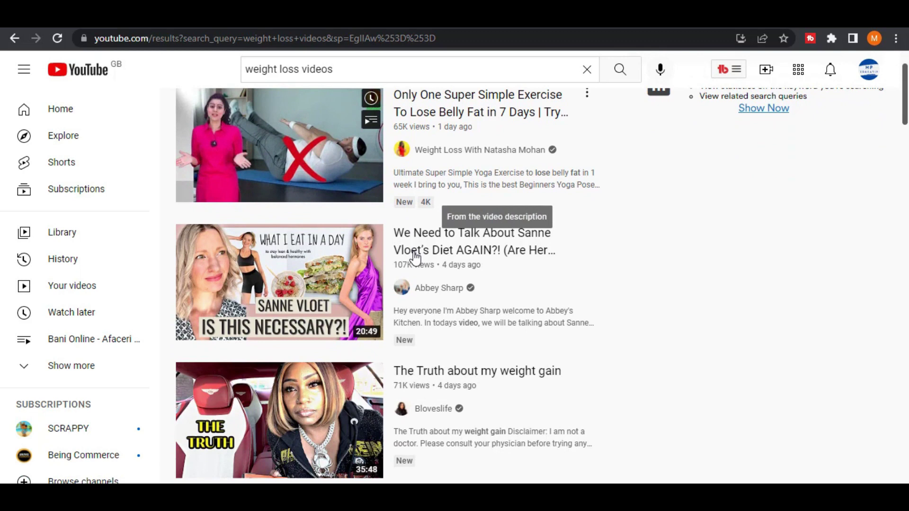
{"action": "scroll", "coordinate": [493, 311], "scroll_direction": "down", "scroll_amount": 6}
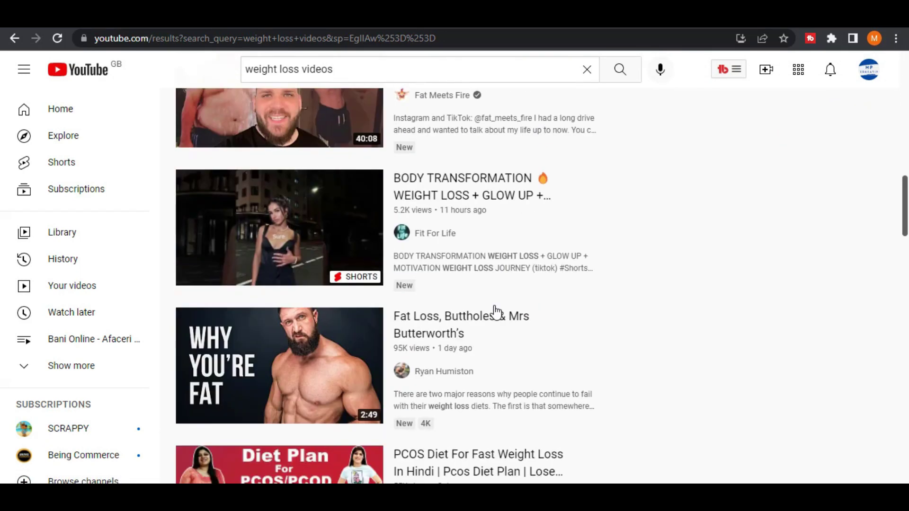
{"action": "scroll", "coordinate": [496, 311], "scroll_direction": "down", "scroll_amount": 15}
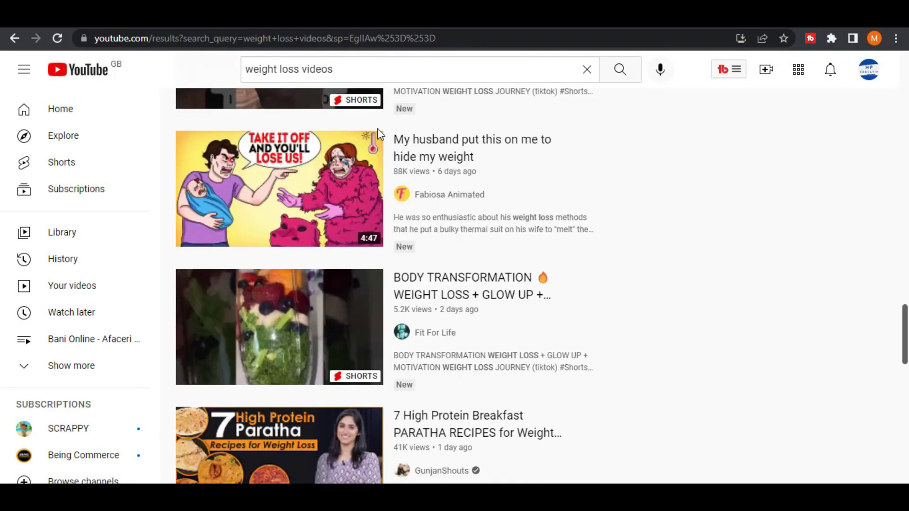
{"action": "scroll", "coordinate": [463, 179], "scroll_direction": "up", "scroll_amount": 2}
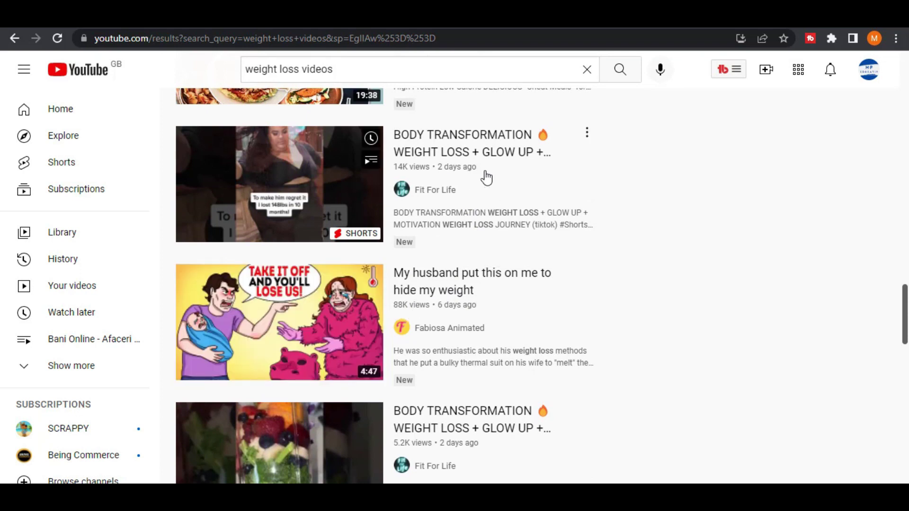
{"action": "scroll", "coordinate": [492, 357], "scroll_direction": "up", "scroll_amount": 10}
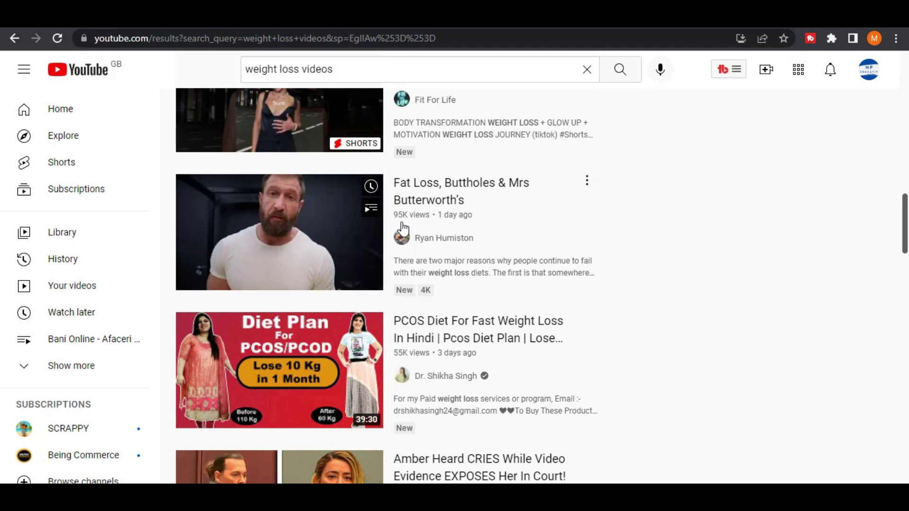
Step: Open the video "Fat Loss, Buttholes & Mrs Butterworth's" and copy its full URL
{"action": "left_click", "coordinate": [324, 220]}
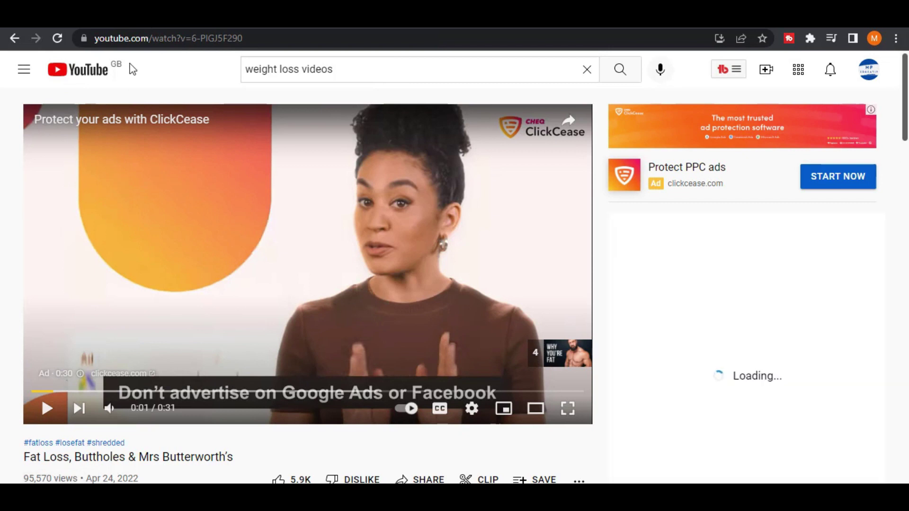
{"action": "left_click", "coordinate": [191, 36]}
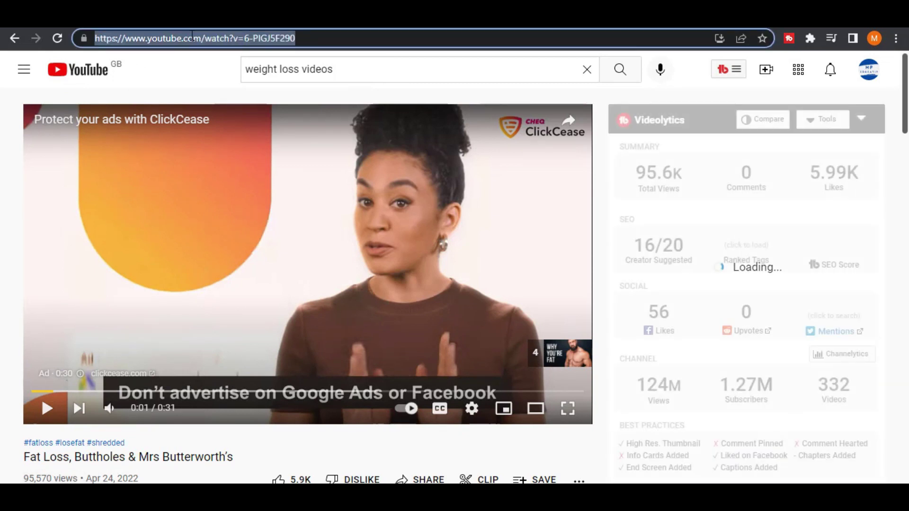
{"action": "right_click", "coordinate": [191, 35]}
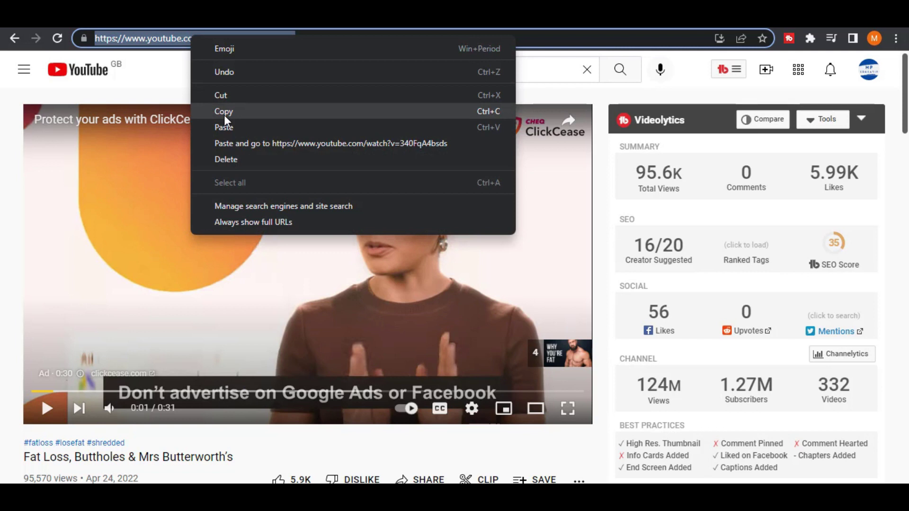
{"action": "left_click", "coordinate": [224, 115]}
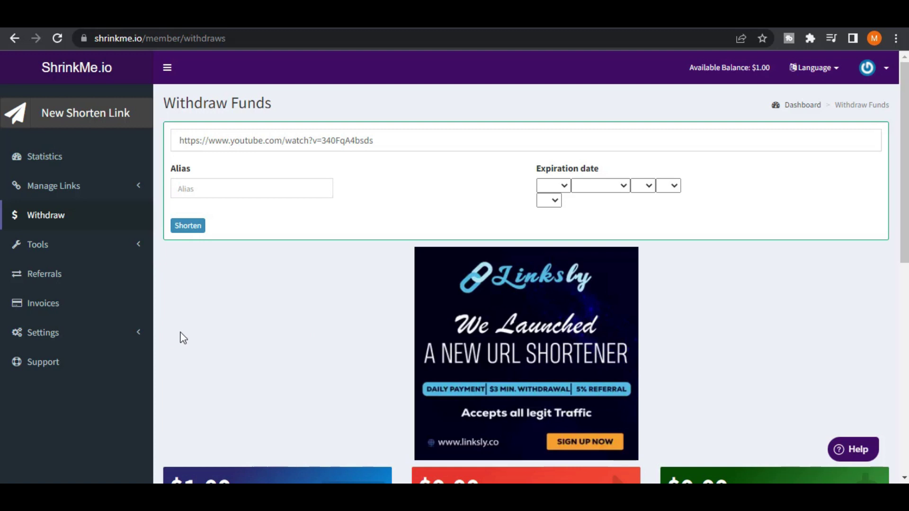
{"action": "left_click", "coordinate": [108, 118]}
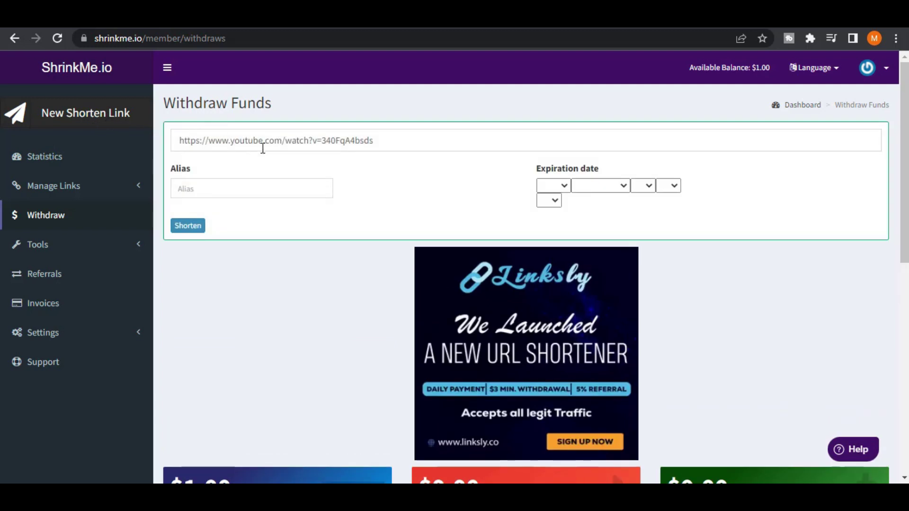
{"action": "left_click", "coordinate": [290, 140]}
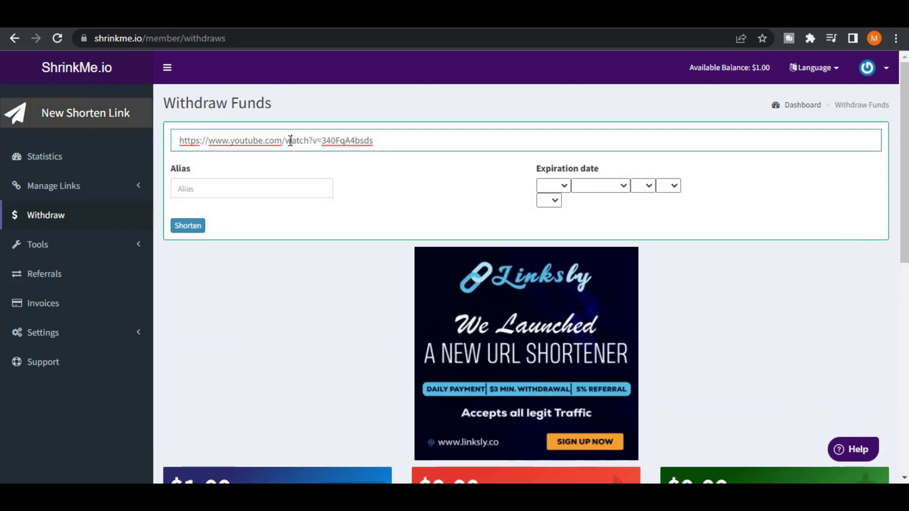
{"action": "key", "text": "ctrl+a"}
{"action": "key", "text": "BackSpace"}
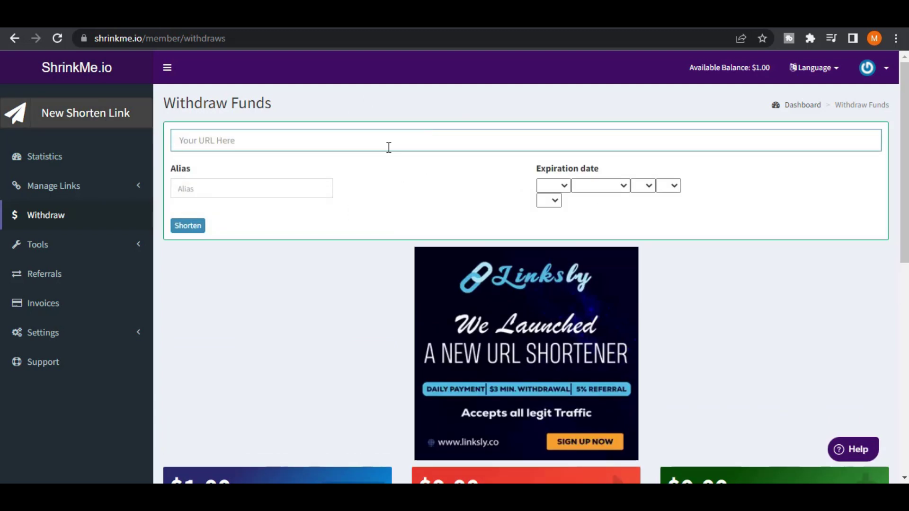
{"action": "right_click", "coordinate": [340, 146]}
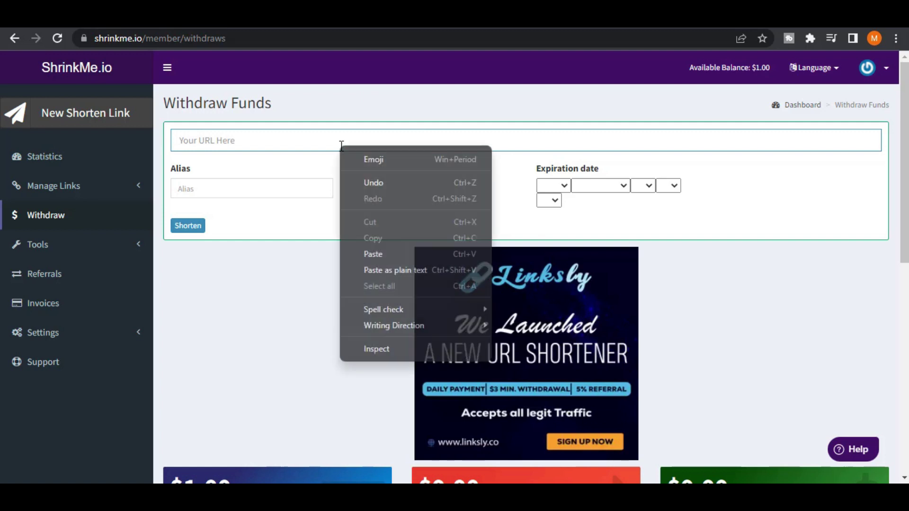
{"action": "left_click", "coordinate": [372, 254]}
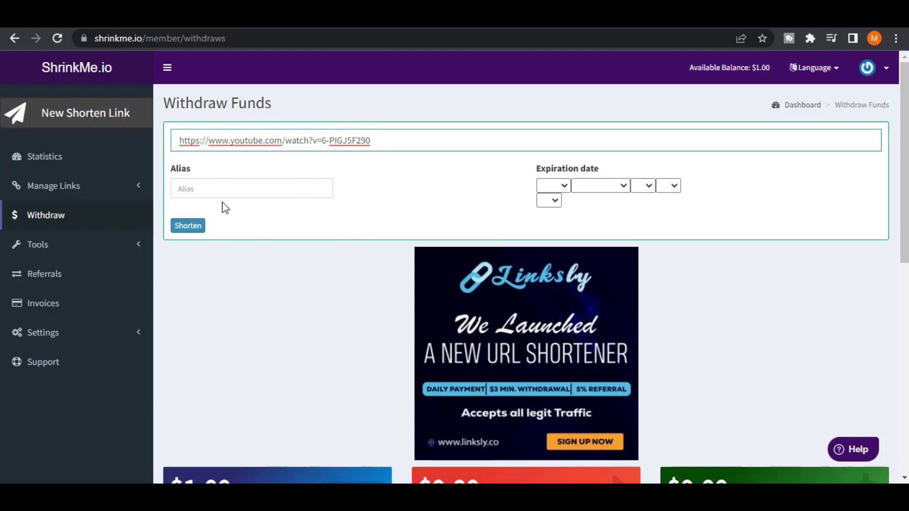
Step: Shorten the entered YouTube link without an alias or expiration date and copy the generated short link
{"action": "left_click", "coordinate": [188, 226]}
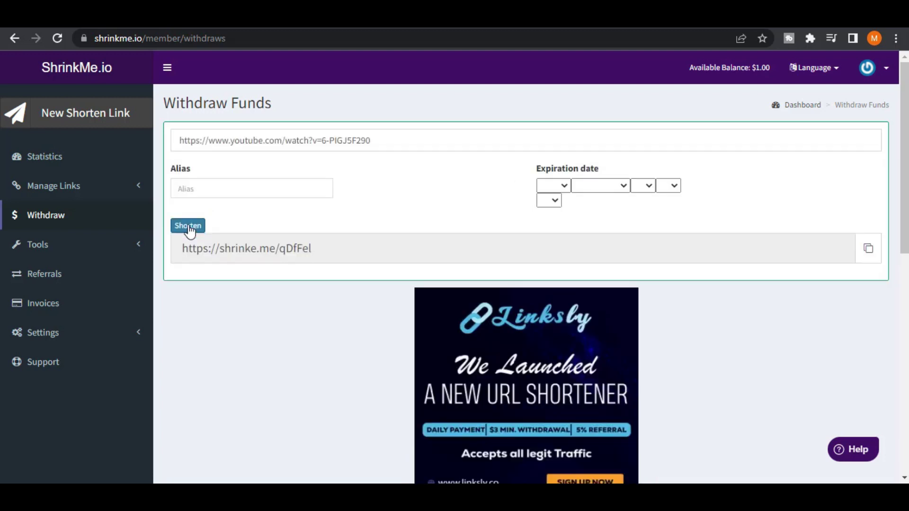
{"action": "left_click", "coordinate": [292, 250]}
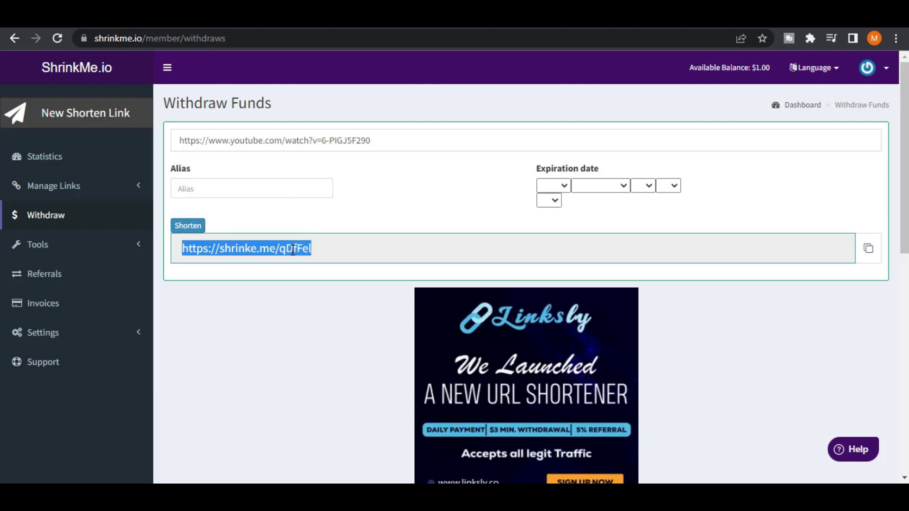
{"action": "right_click", "coordinate": [301, 246]}
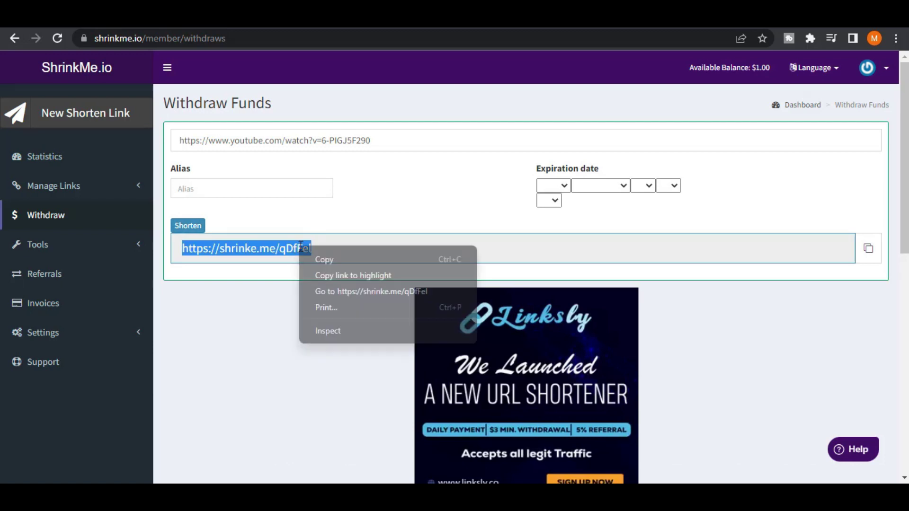
{"action": "left_click", "coordinate": [331, 256]}
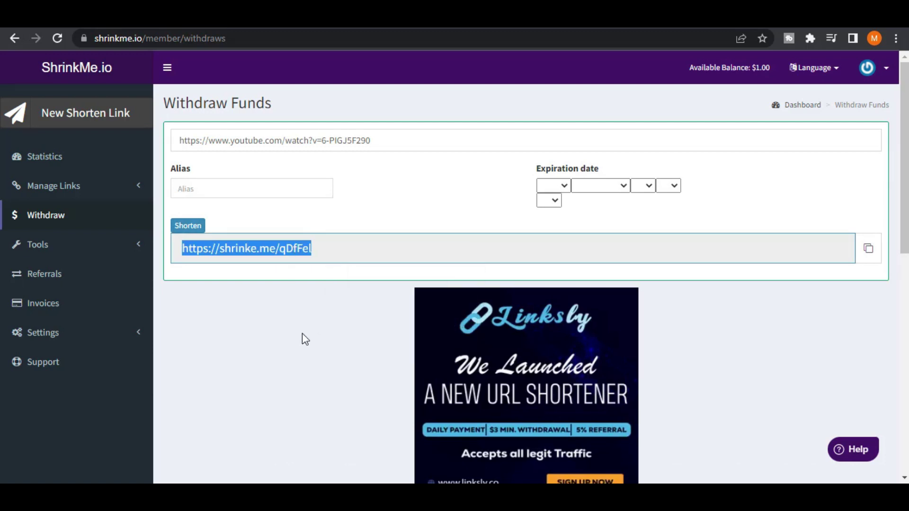
{"action": "left_click", "coordinate": [396, 256]}
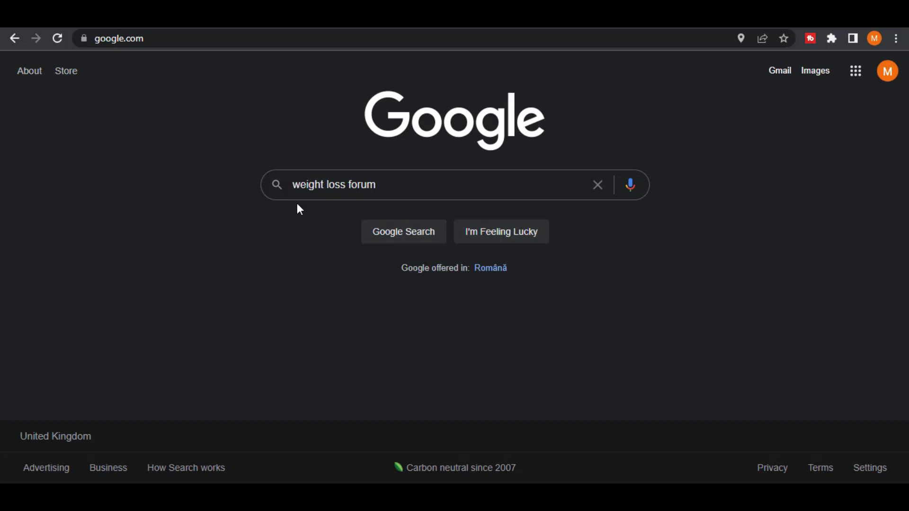
Step: Search Google for "weight loss forum" and look through the listed forums
{"action": "left_click", "coordinate": [386, 186]}
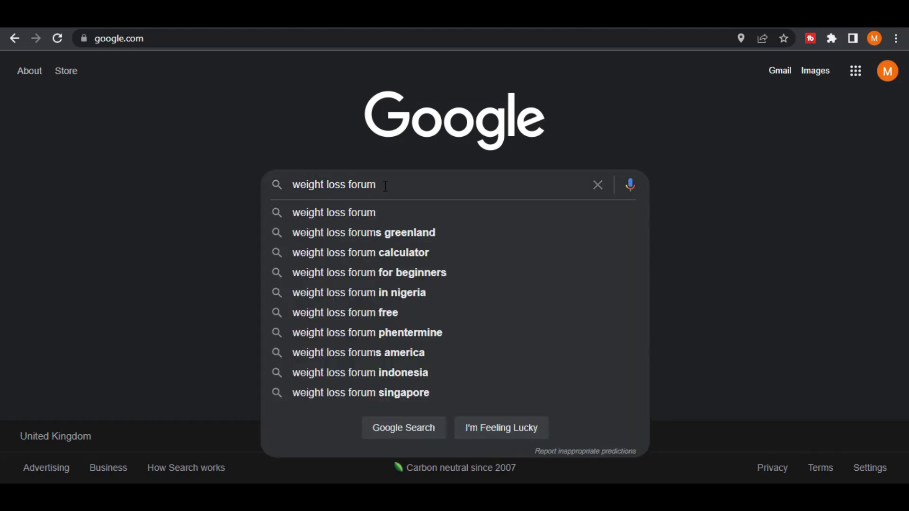
{"action": "left_click", "coordinate": [368, 213]}
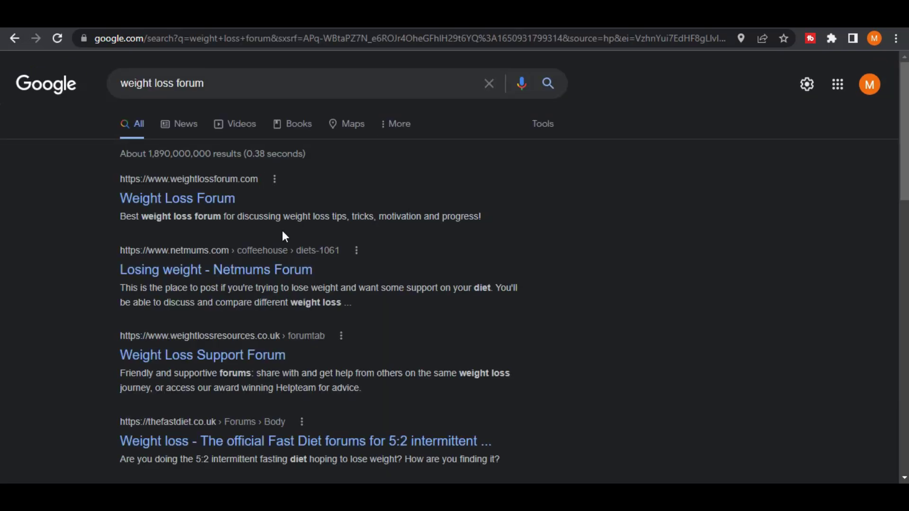
{"action": "scroll", "coordinate": [203, 252], "scroll_direction": "down", "scroll_amount": 12}
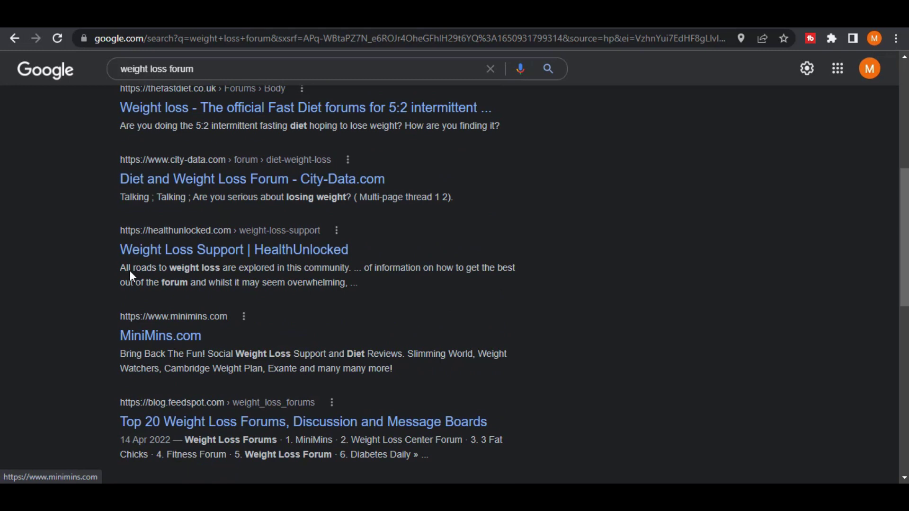
{"action": "scroll", "coordinate": [331, 341], "scroll_direction": "down", "scroll_amount": 3}
{"action": "scroll", "coordinate": [552, 336], "scroll_direction": "up", "scroll_amount": 12}
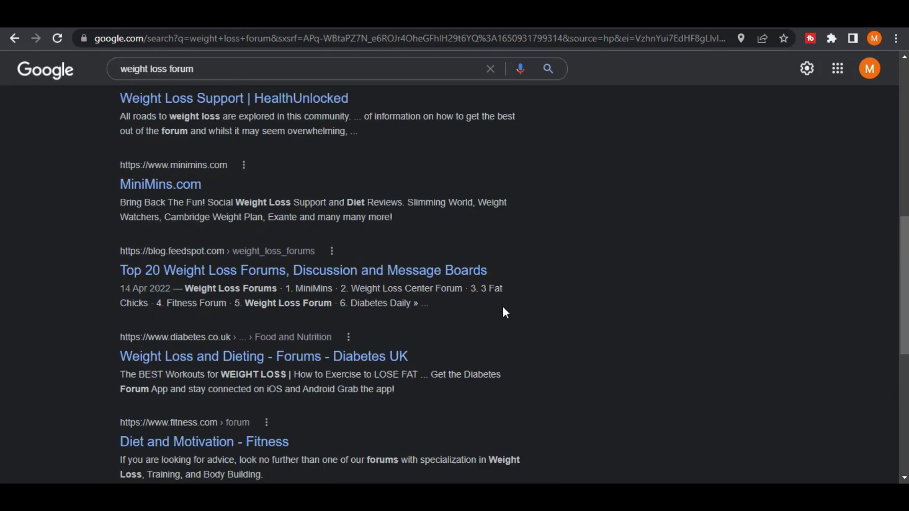
{"action": "scroll", "coordinate": [504, 308], "scroll_direction": "up", "scroll_amount": 3}
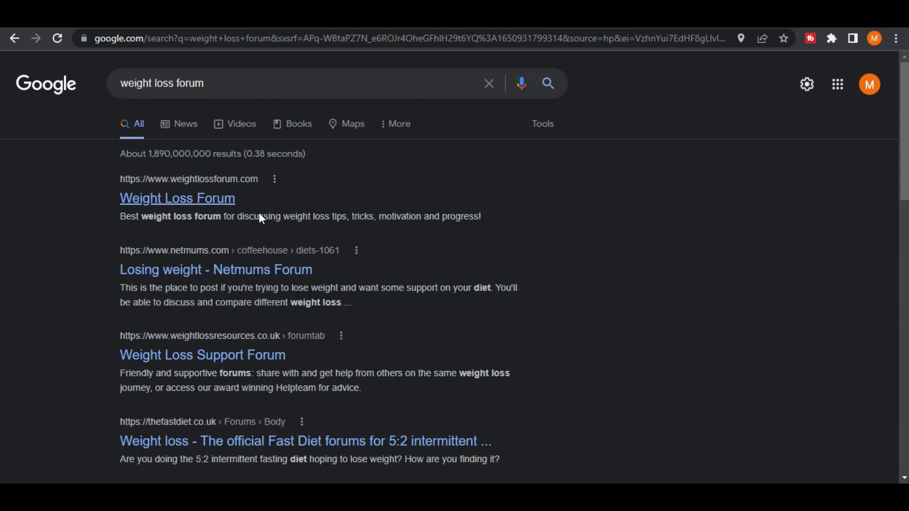
Step: Open the Weight Loss Forum site weightlossforum.com from the search results and look over its latest topics
{"action": "left_click", "coordinate": [221, 205]}
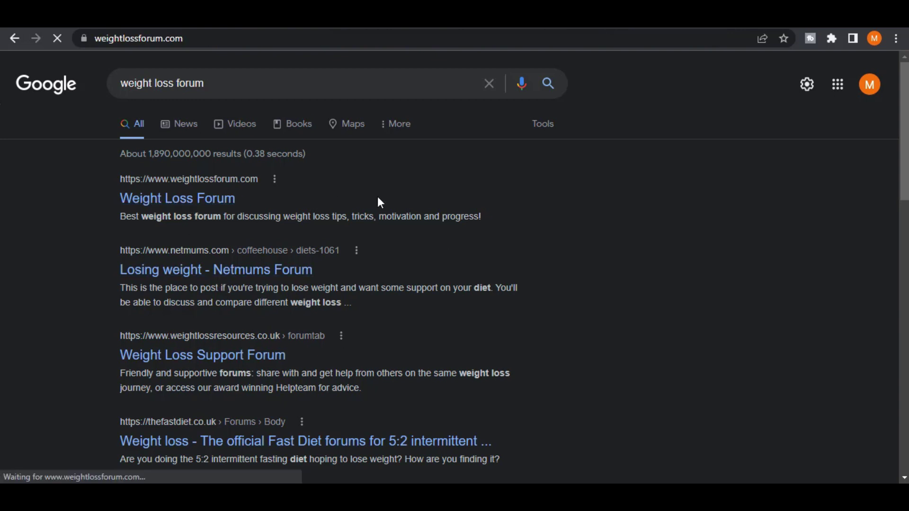
{"action": "scroll", "coordinate": [404, 201], "scroll_direction": "down", "scroll_amount": 5}
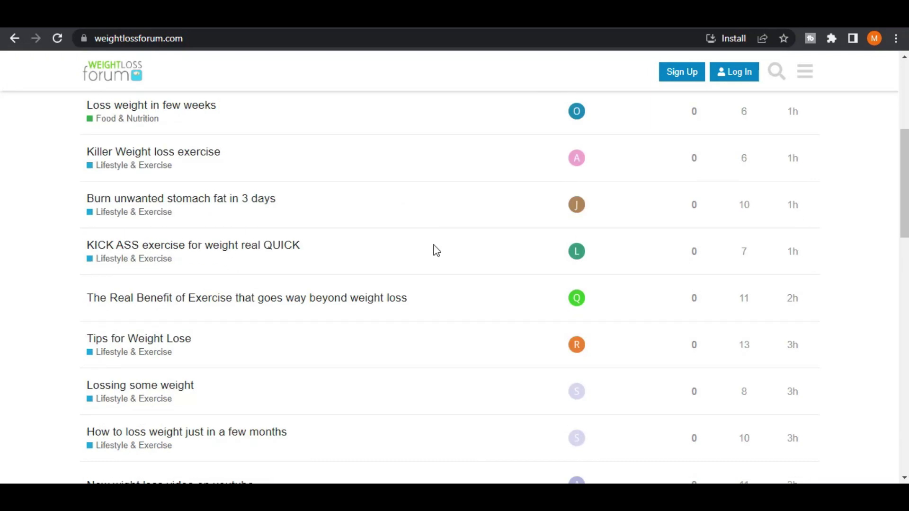
{"action": "scroll", "coordinate": [354, 292], "scroll_direction": "up", "scroll_amount": 5}
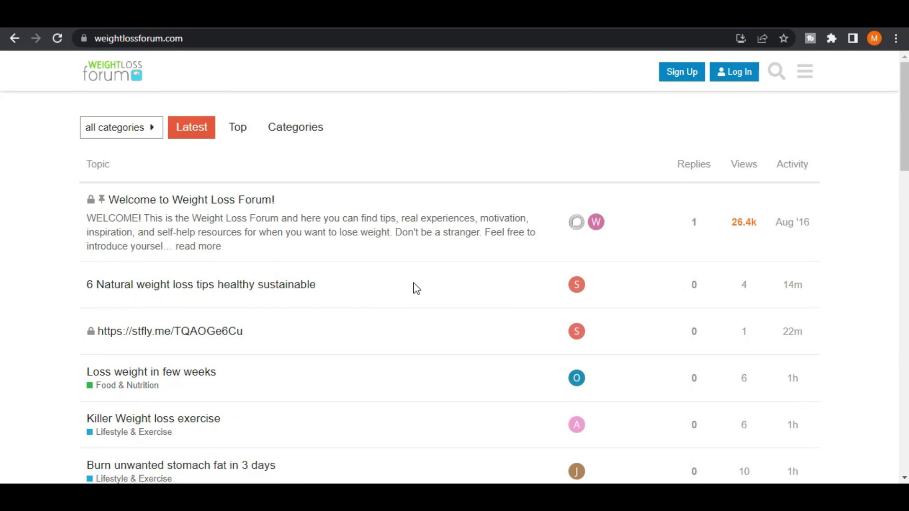
{"action": "scroll", "coordinate": [343, 251], "scroll_direction": "down", "scroll_amount": 1}
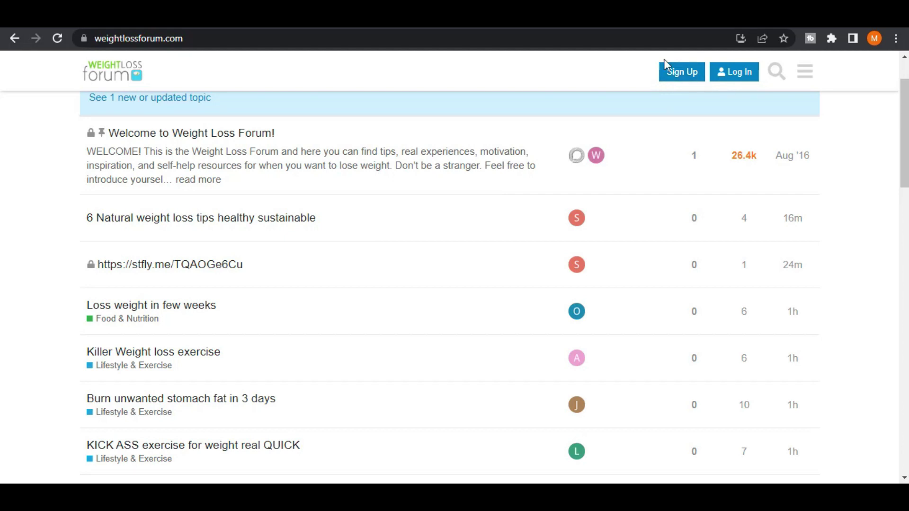
Step: Open the Weight Loss Forum account registration form, check which details it asks for, and close it without registering
{"action": "left_click", "coordinate": [680, 75]}
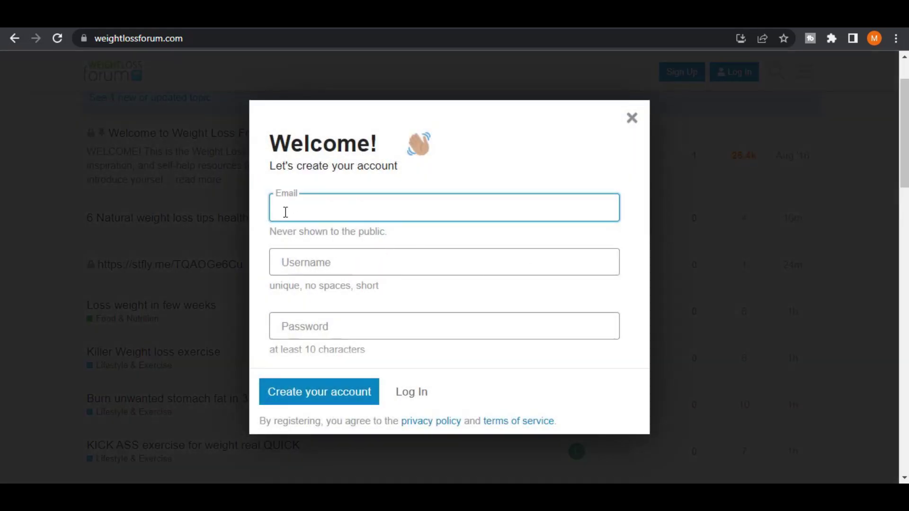
{"action": "left_click", "coordinate": [422, 318]}
{"action": "left_click", "coordinate": [626, 145]}
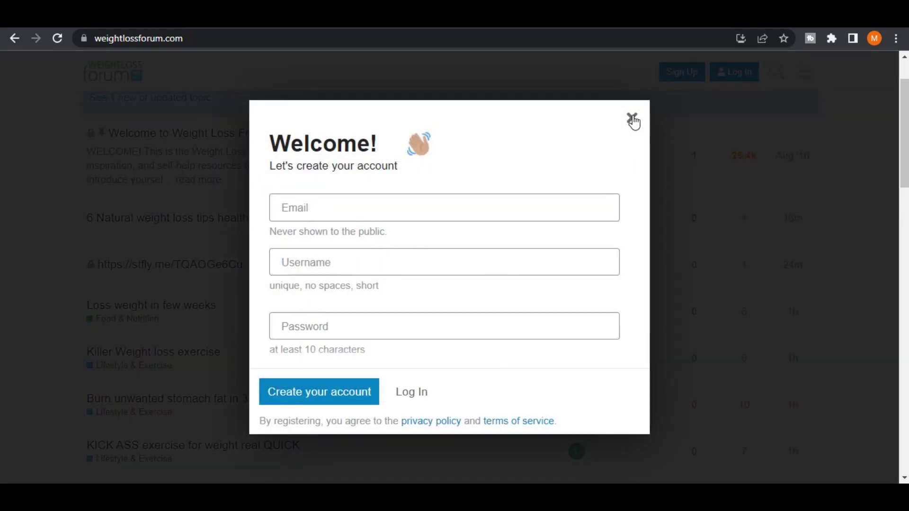
{"action": "left_click", "coordinate": [633, 119]}
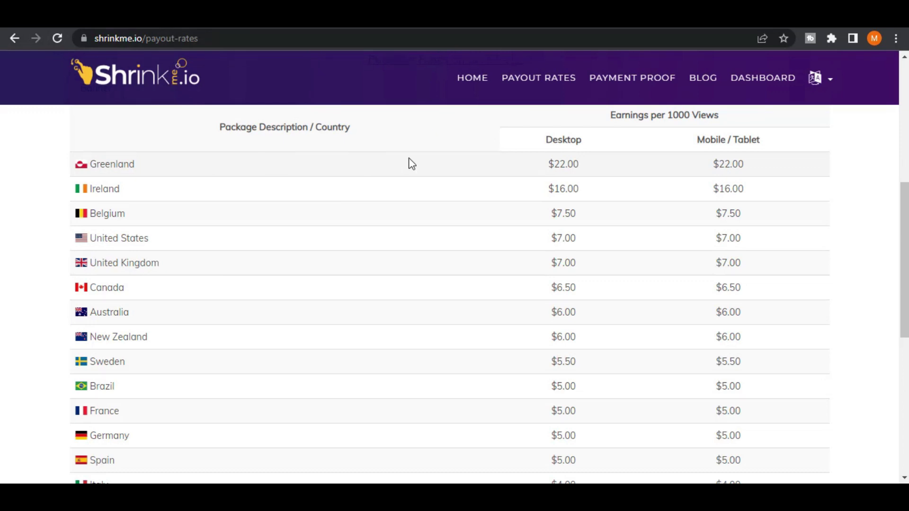
Step: Switch to the ShrinkMe.io payout rates and examine the earnings per 1000 views for Greenland, Ireland and the United States
{"action": "triple_click", "coordinate": [595, 164]}
{"action": "double_click", "coordinate": [112, 164]}
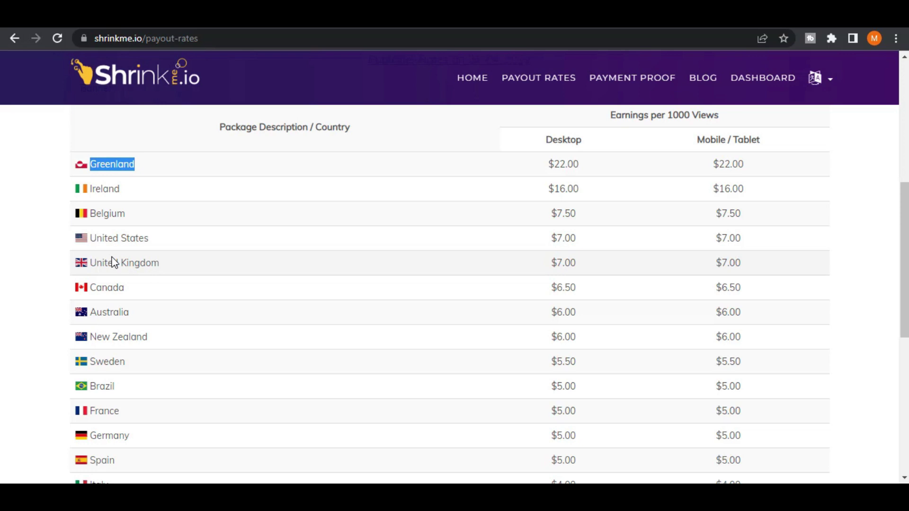
{"action": "left_click", "coordinate": [114, 263]}
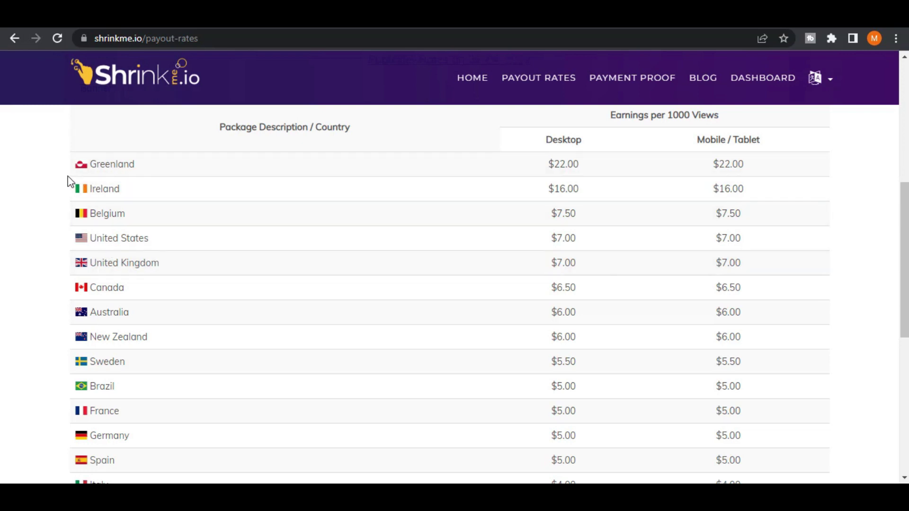
{"action": "left_click_drag", "start_coordinate": [70, 171], "coordinate": [318, 163]}
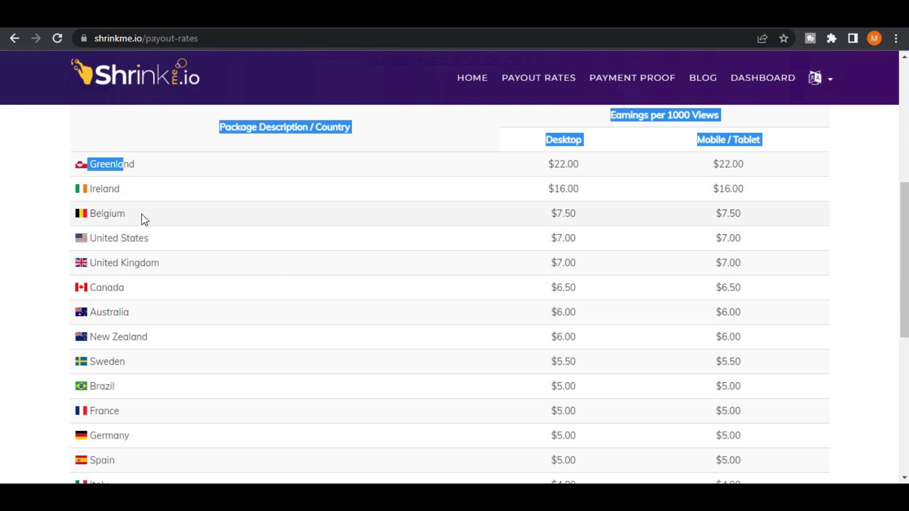
{"action": "left_click", "coordinate": [107, 198]}
{"action": "left_click_drag", "start_coordinate": [95, 188], "coordinate": [175, 191]}
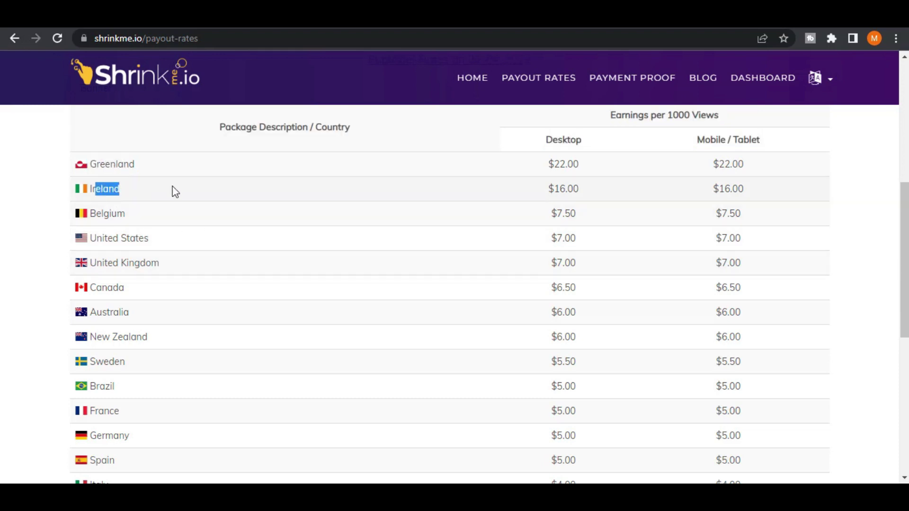
{"action": "left_click", "coordinate": [209, 228]}
{"action": "left_click_drag", "start_coordinate": [150, 241], "coordinate": [144, 242]}
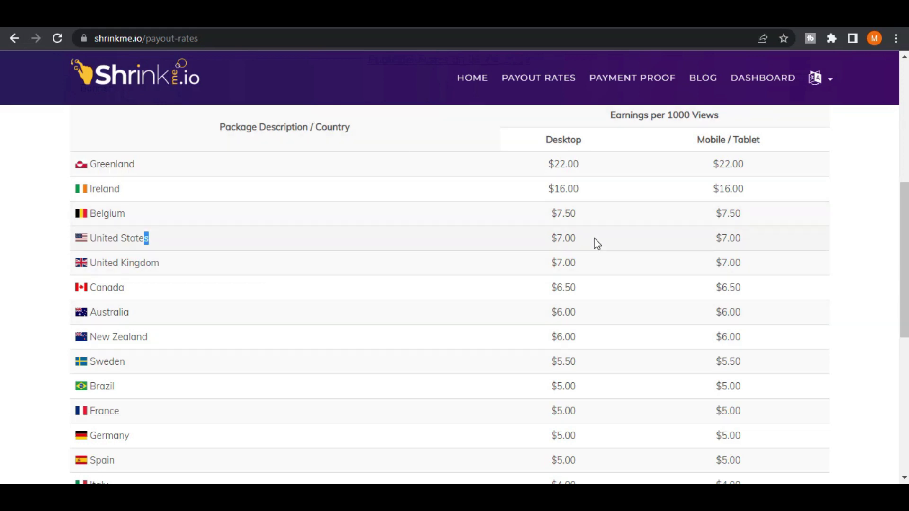
{"action": "left_click", "coordinate": [848, 174]}
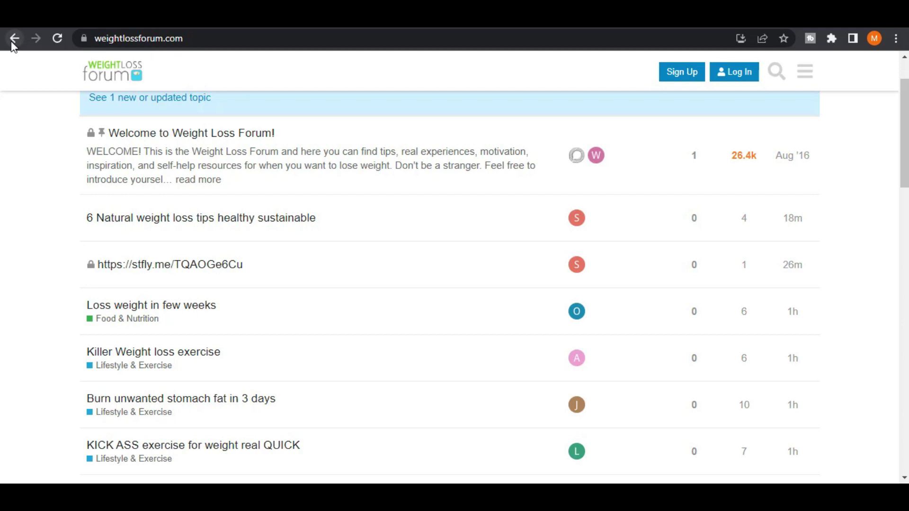
Step: Return from the forum site to the Google results for "weight loss forum" and open Advanced Search for that query
{"action": "left_click", "coordinate": [17, 42]}
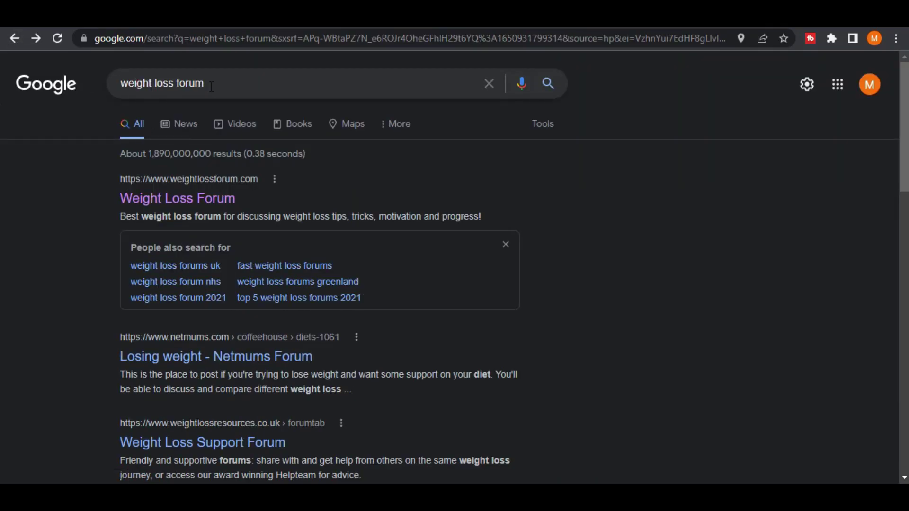
{"action": "left_click_drag", "start_coordinate": [210, 84], "coordinate": [110, 93]}
{"action": "left_click", "coordinate": [702, 113]}
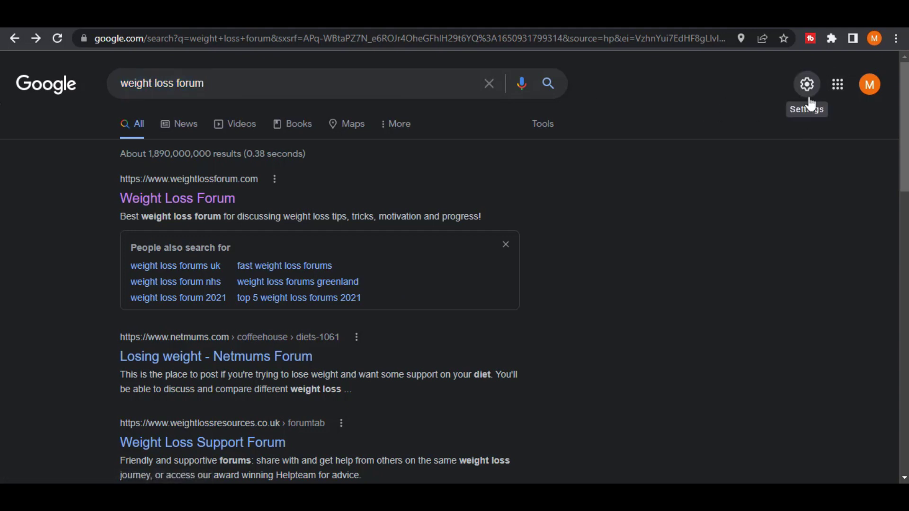
{"action": "left_click", "coordinate": [808, 86]}
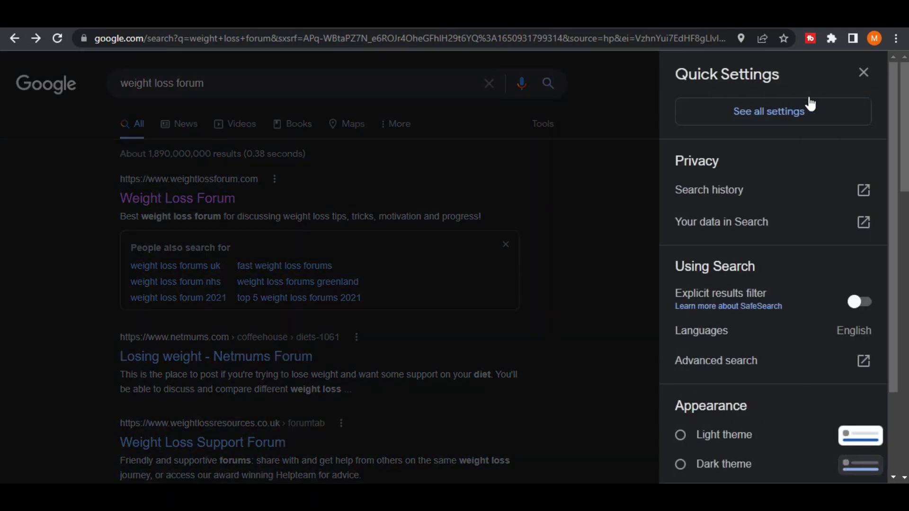
{"action": "left_click", "coordinate": [704, 376]}
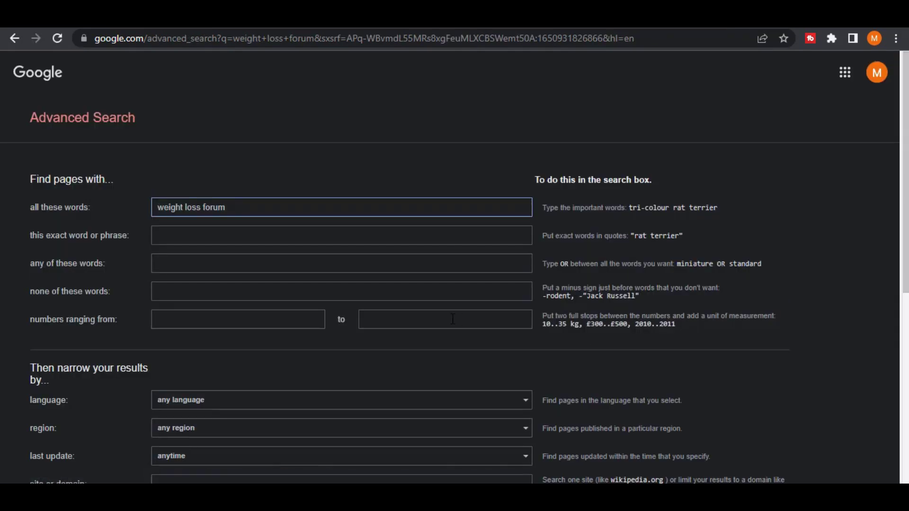
Step: Narrow the advanced search for "weight loss forum" to the region Greenland and run it
{"action": "scroll", "coordinate": [449, 318], "scroll_direction": "down", "scroll_amount": 3}
{"action": "scroll", "coordinate": [331, 312], "scroll_direction": "down", "scroll_amount": 2}
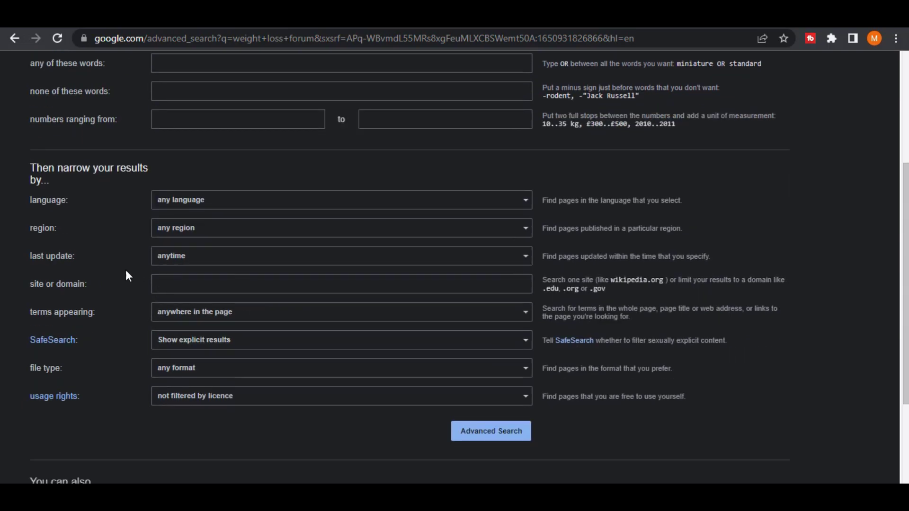
{"action": "left_click", "coordinate": [220, 229]}
{"action": "scroll", "coordinate": [258, 305], "scroll_direction": "down", "scroll_amount": 5}
{"action": "scroll", "coordinate": [258, 305], "scroll_direction": "down", "scroll_amount": 15}
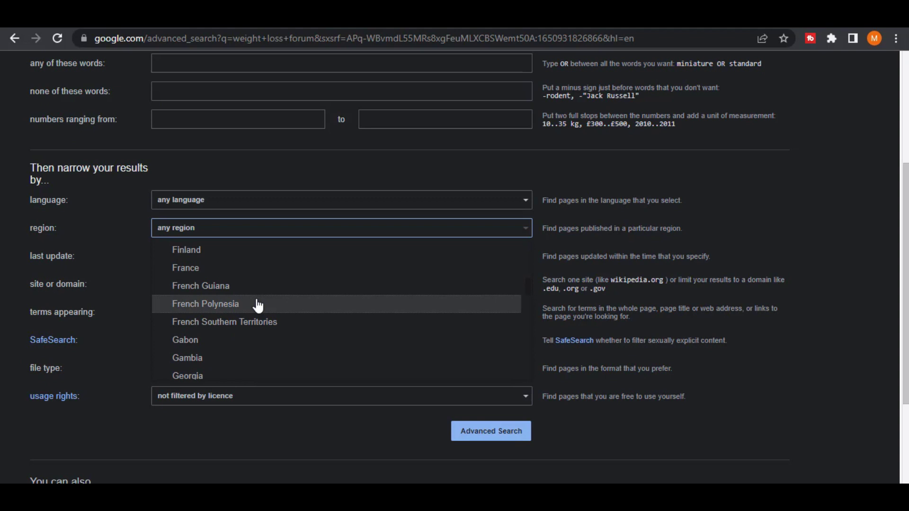
{"action": "scroll", "coordinate": [258, 305], "scroll_direction": "down", "scroll_amount": 1}
{"action": "scroll", "coordinate": [258, 306], "scroll_direction": "down", "scroll_amount": 1}
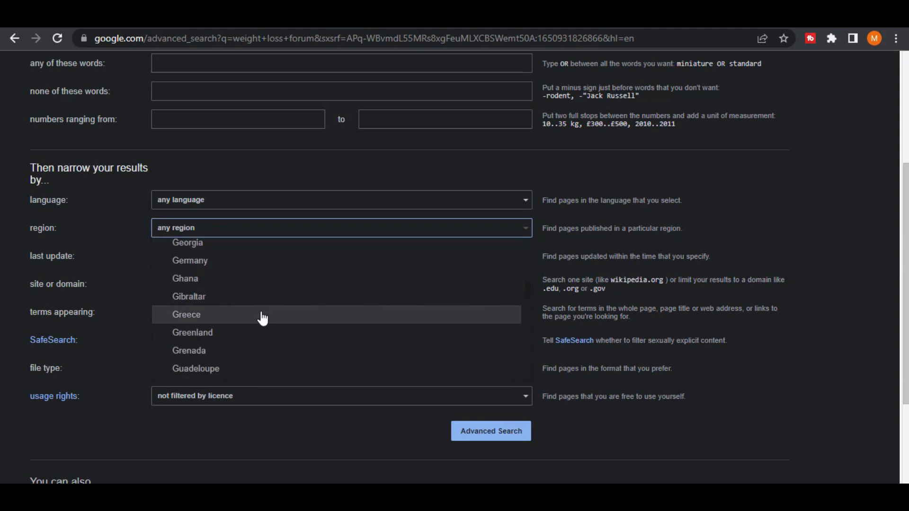
{"action": "left_click", "coordinate": [262, 333]}
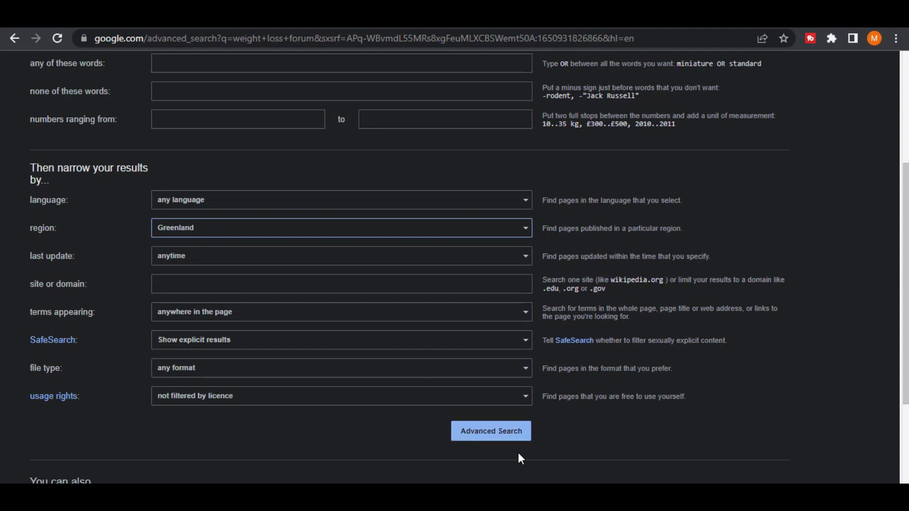
{"action": "left_click", "coordinate": [500, 439]}
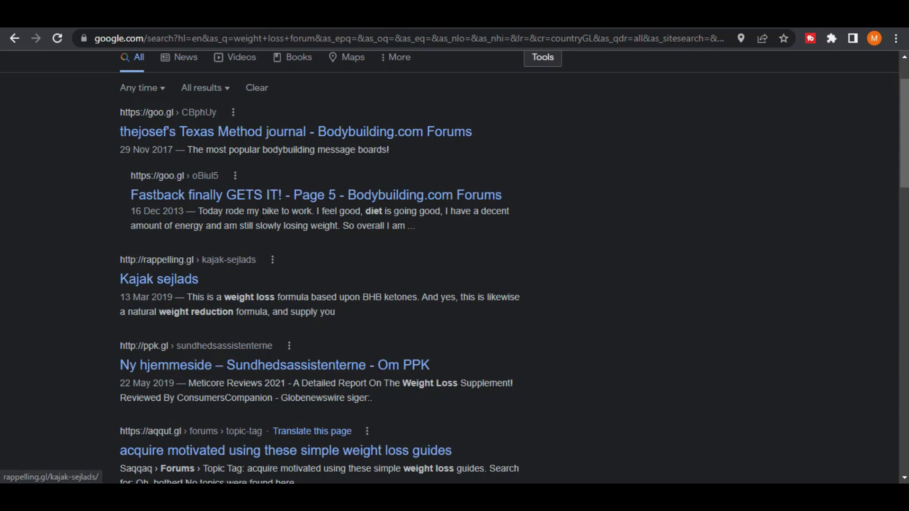
Step: Look through the Greenland search results for weight loss forums, including the related searches
{"action": "scroll", "coordinate": [424, 184], "scroll_direction": "up", "scroll_amount": 2}
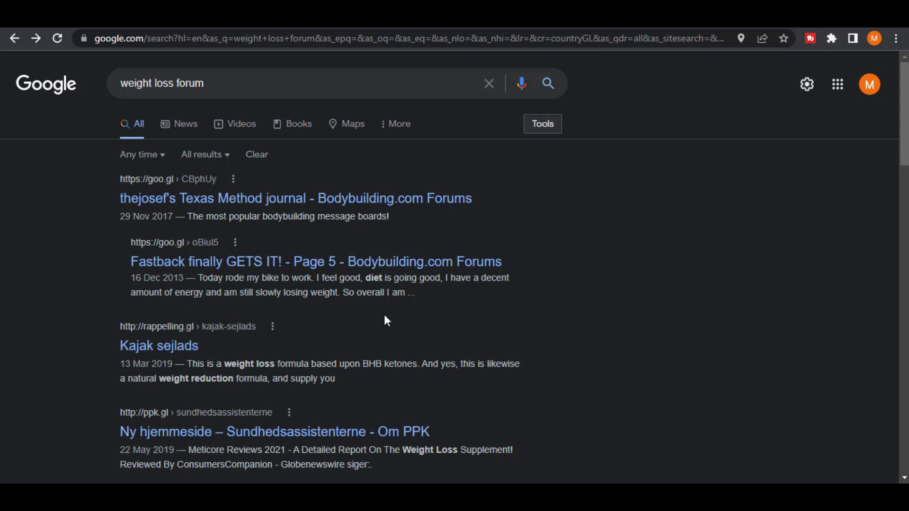
{"action": "scroll", "coordinate": [384, 317], "scroll_direction": "down", "scroll_amount": 15}
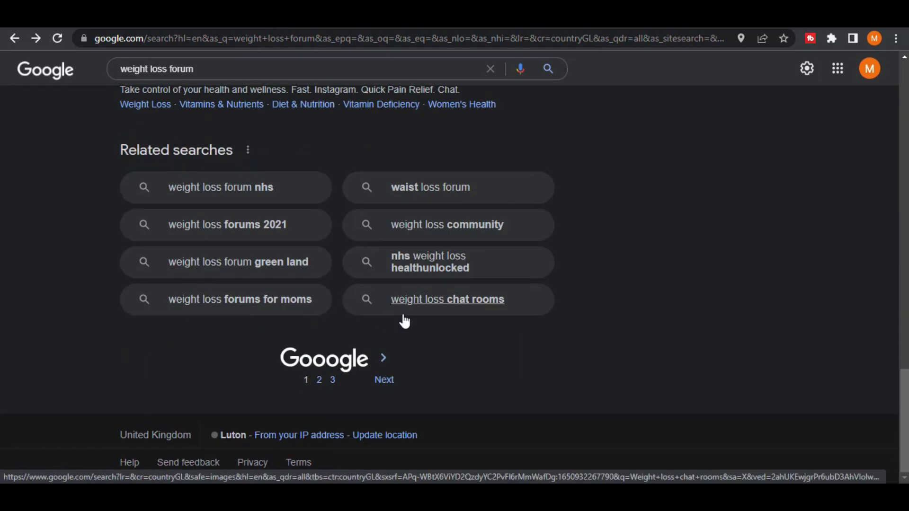
{"action": "scroll", "coordinate": [405, 322], "scroll_direction": "up", "scroll_amount": 10}
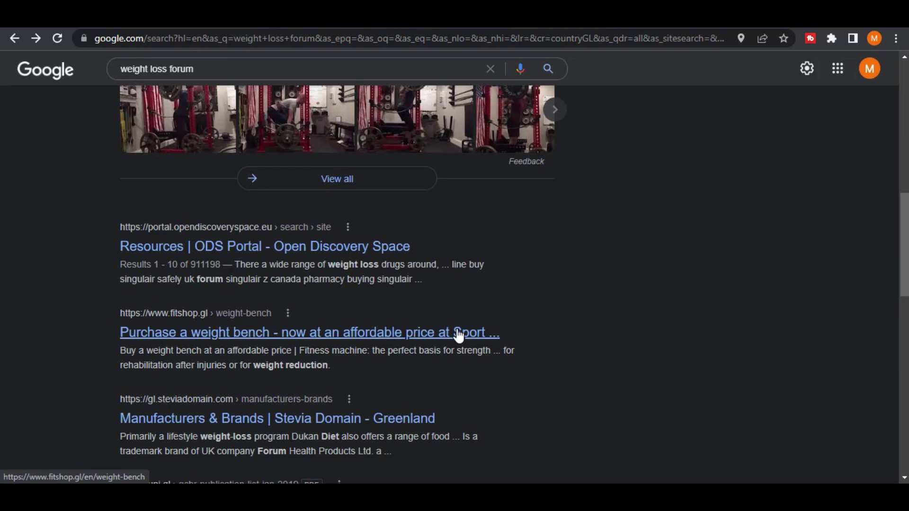
{"action": "scroll", "coordinate": [458, 335], "scroll_direction": "up", "scroll_amount": 6}
{"action": "scroll", "coordinate": [458, 335], "scroll_direction": "up", "scroll_amount": 4}
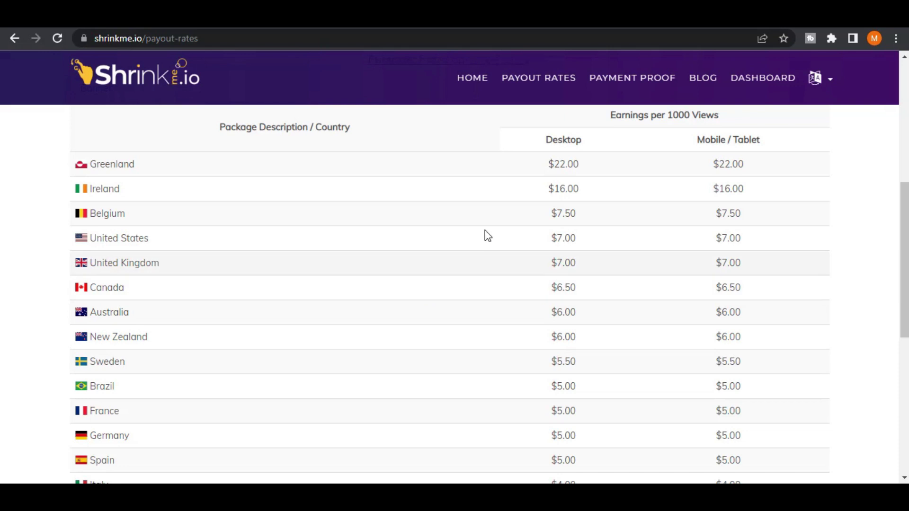
Step: Switch to the ShrinkMe.io payout rates and compare the desktop earnings for Ireland and Belgium
{"action": "left_click_drag", "start_coordinate": [554, 194], "coordinate": [613, 195]}
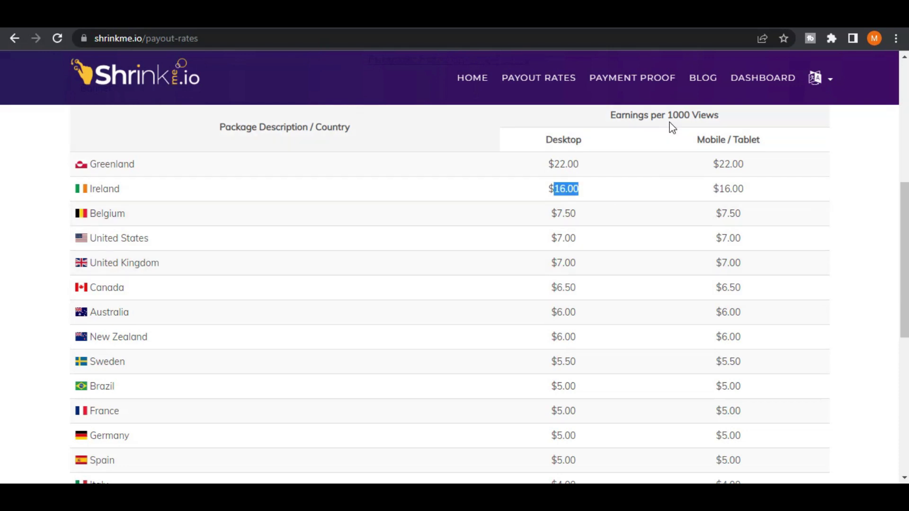
{"action": "left_click_drag", "start_coordinate": [536, 217], "coordinate": [617, 214]}
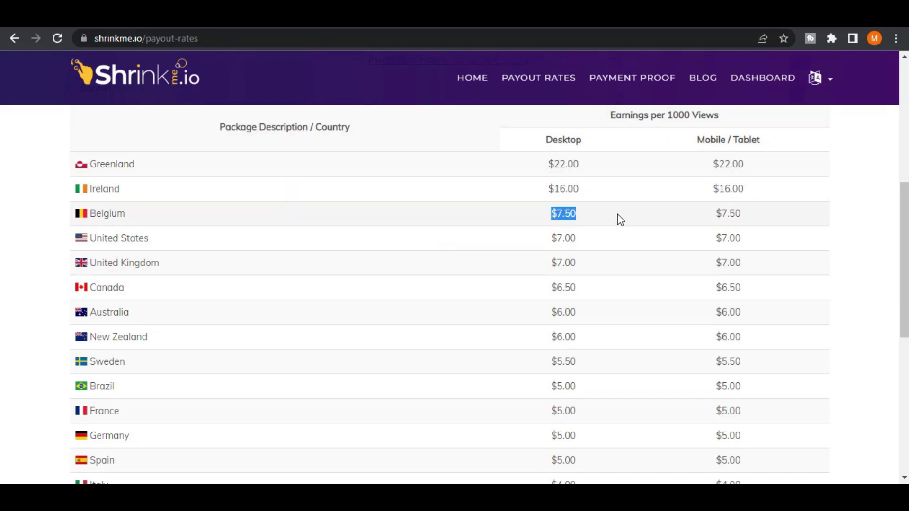
{"action": "left_click", "coordinate": [182, 249]}
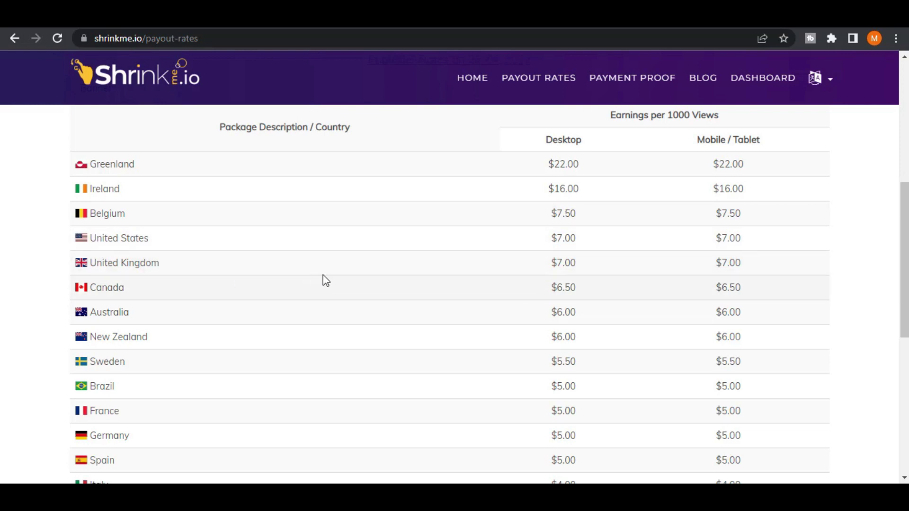
{"action": "scroll", "coordinate": [547, 209], "scroll_direction": "up", "scroll_amount": 2}
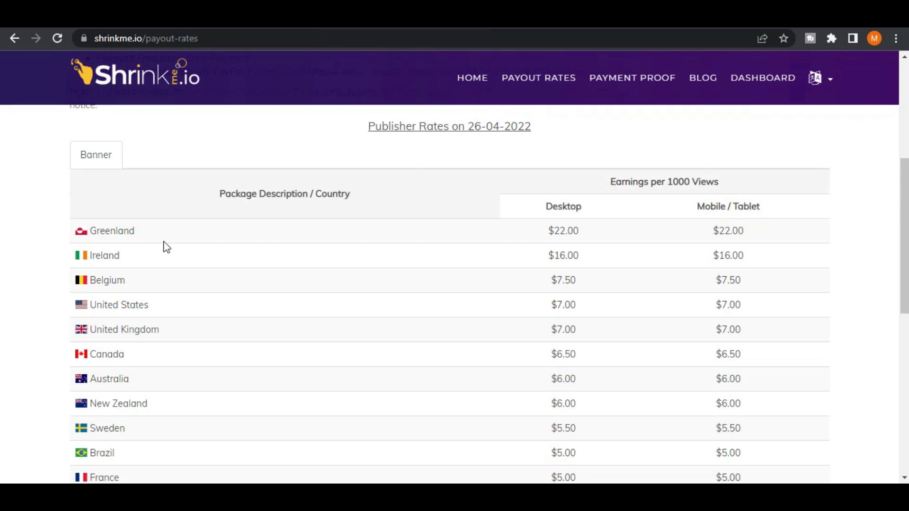
{"action": "left_click_drag", "start_coordinate": [572, 255], "coordinate": [578, 255]}
Step: Go back to the Greenland results in Google and reopen Advanced Search for "weight loss forum"
{"action": "key", "text": "alt+Left"}
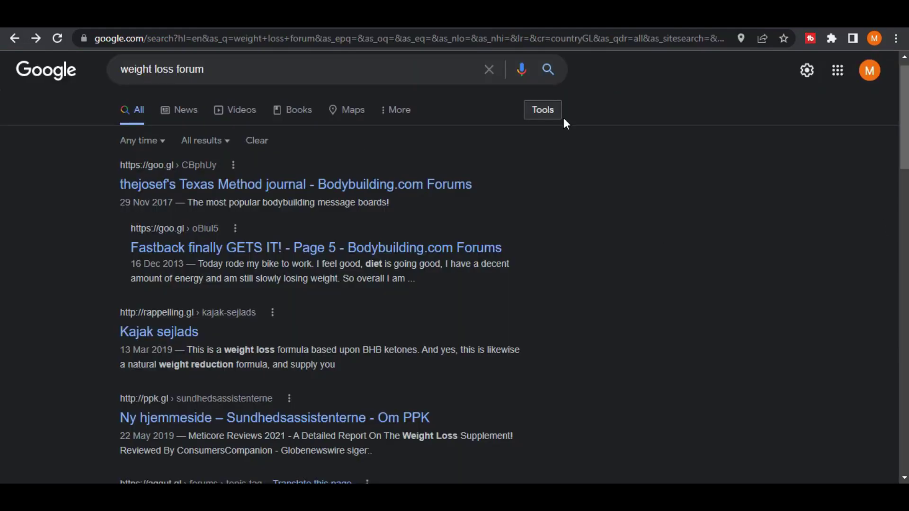
{"action": "left_click", "coordinate": [257, 75]}
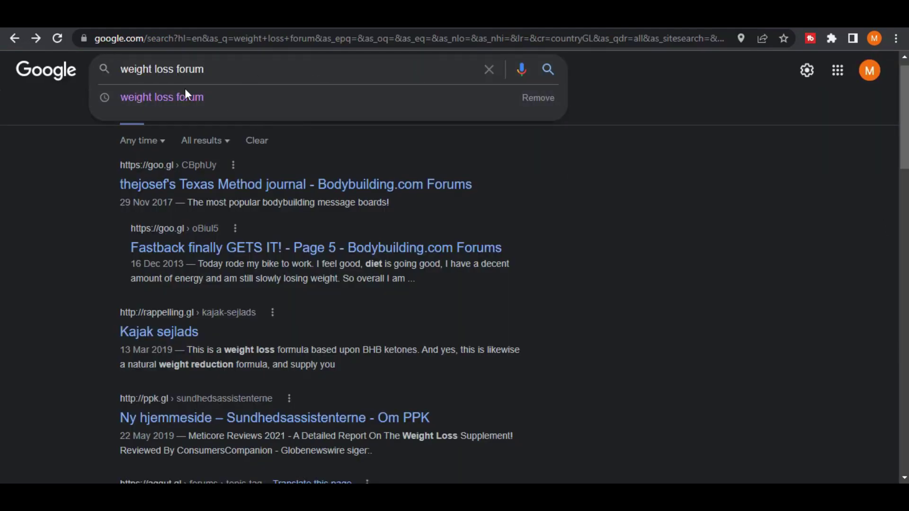
{"action": "triple_click", "coordinate": [128, 71]}
{"action": "left_click", "coordinate": [808, 98]}
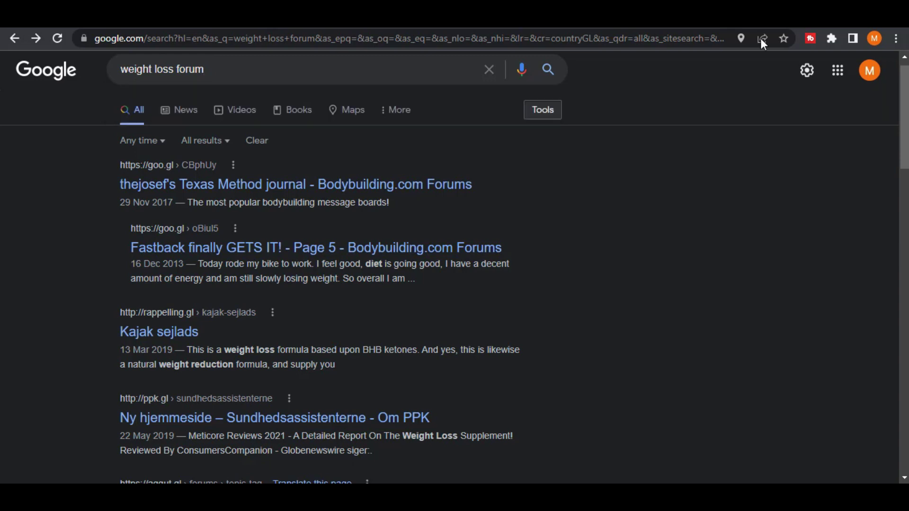
{"action": "left_click", "coordinate": [800, 76]}
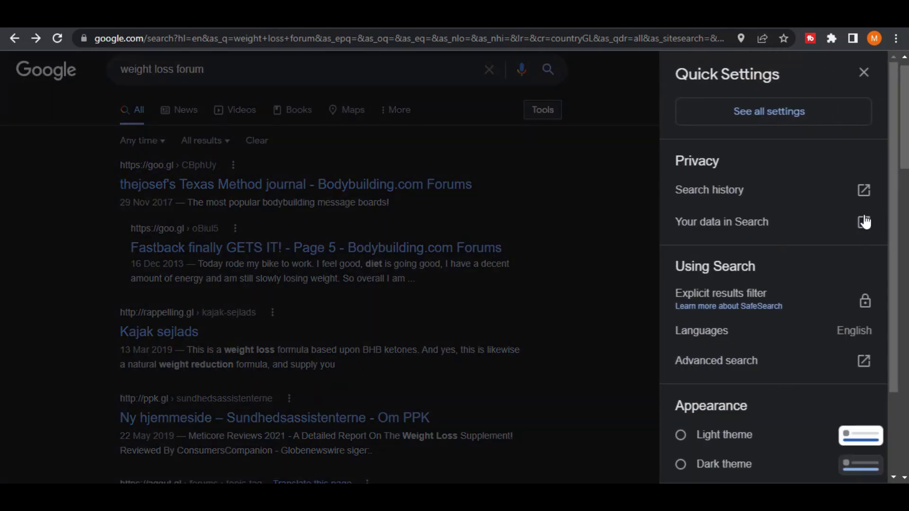
{"action": "left_click", "coordinate": [771, 365]}
Step: Change the advanced search region to Ireland and run the search for "weight loss forum"
{"action": "scroll", "coordinate": [246, 311], "scroll_direction": "down", "scroll_amount": 4}
{"action": "left_click", "coordinate": [253, 234]}
{"action": "scroll", "coordinate": [274, 286], "scroll_direction": "down", "scroll_amount": 10}
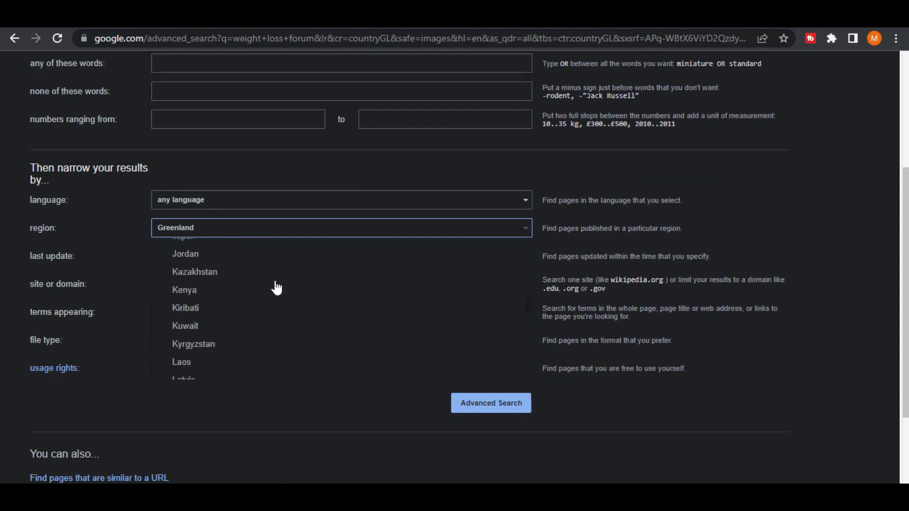
{"action": "scroll", "coordinate": [280, 330], "scroll_direction": "up", "scroll_amount": 3}
{"action": "left_click", "coordinate": [274, 297]}
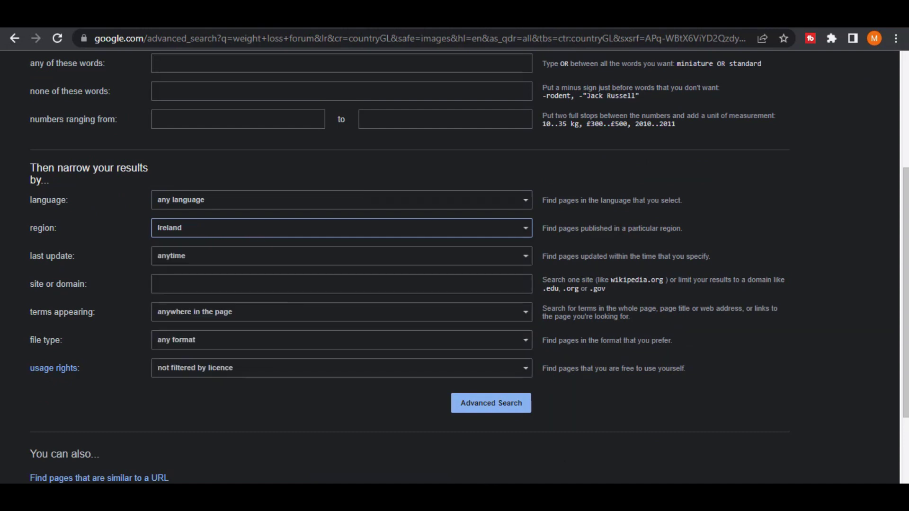
{"action": "left_click", "coordinate": [486, 412]}
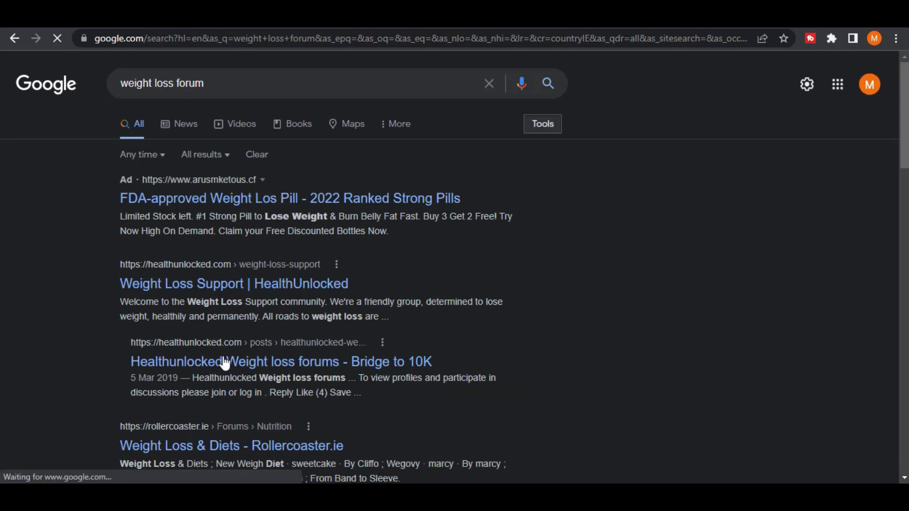
Step: Look through the Ireland search results for weight loss forums where the short link could be shared
{"action": "scroll", "coordinate": [579, 316], "scroll_direction": "down", "scroll_amount": 5}
{"action": "scroll", "coordinate": [698, 397], "scroll_direction": "up", "scroll_amount": 5}
{"action": "scroll", "coordinate": [484, 291], "scroll_direction": "down", "scroll_amount": 7}
{"action": "scroll", "coordinate": [593, 428], "scroll_direction": "up", "scroll_amount": 5}
{"action": "scroll", "coordinate": [595, 432], "scroll_direction": "up", "scroll_amount": 2}
{"action": "left_click", "coordinate": [452, 87]}
{"action": "left_click", "coordinate": [637, 81]}
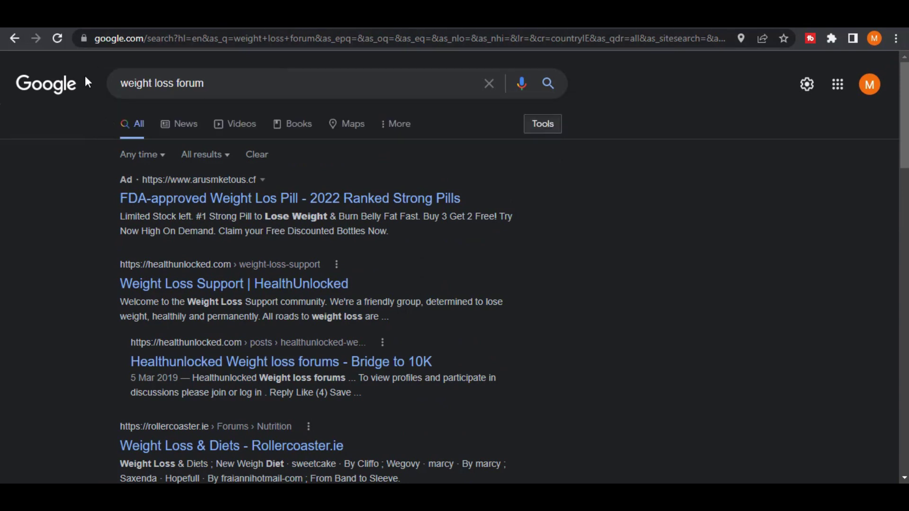